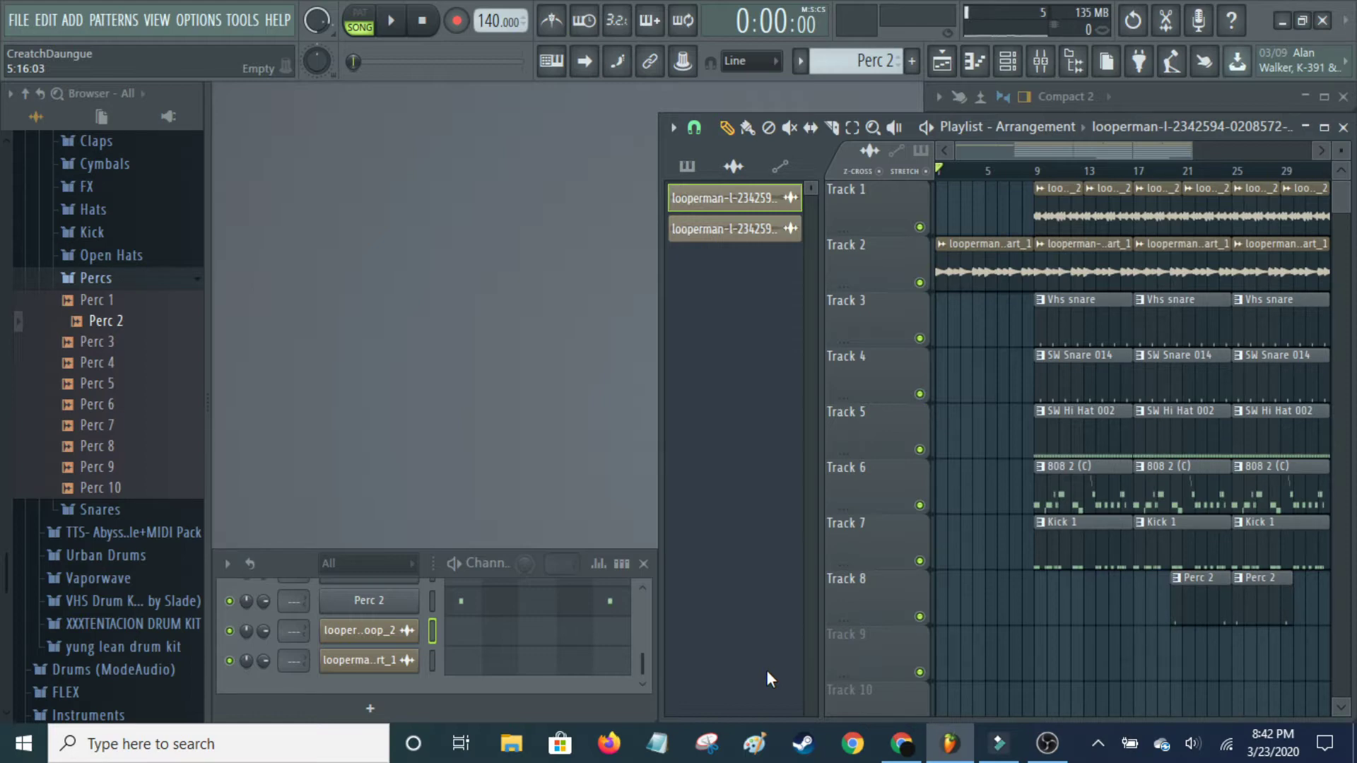
- Open the lofi piano Part_1 channel settings and preview its waveform
left_click(364, 660)
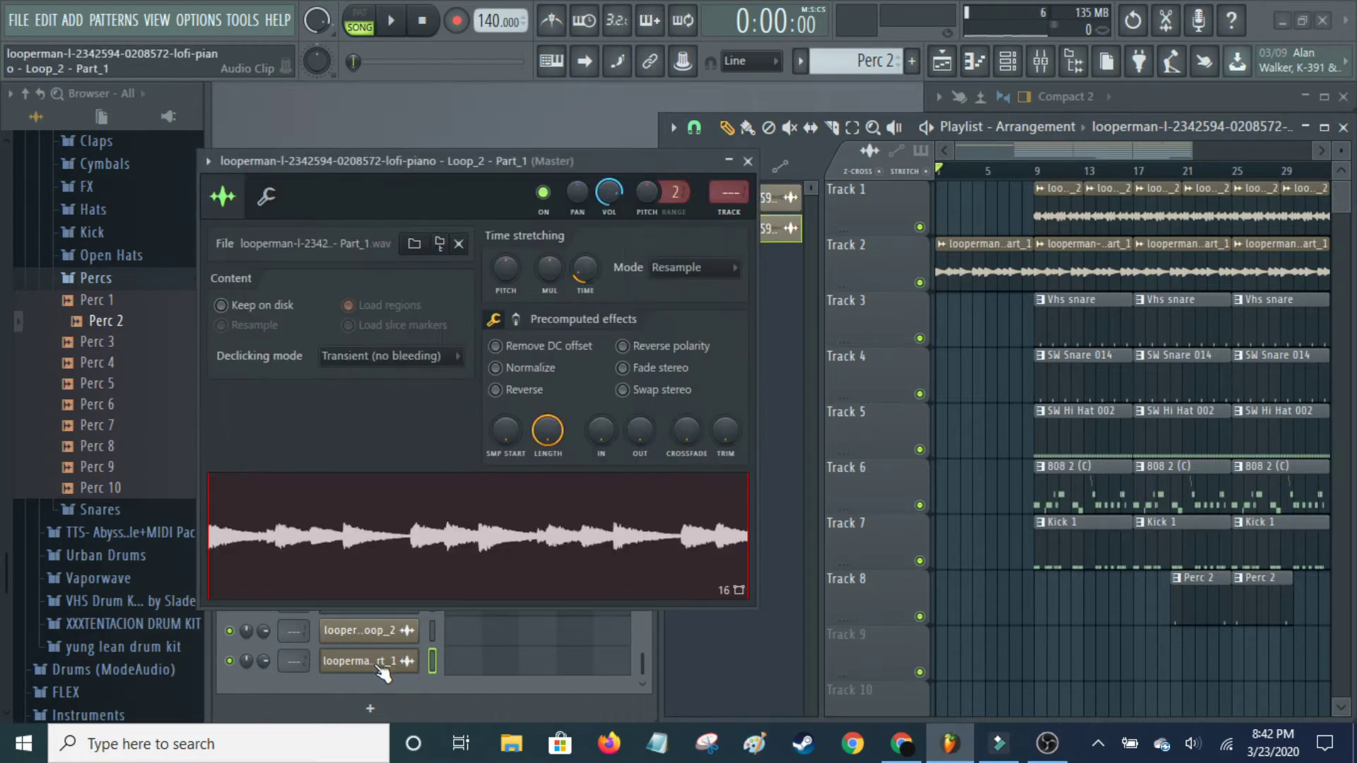
left_click(562, 541)
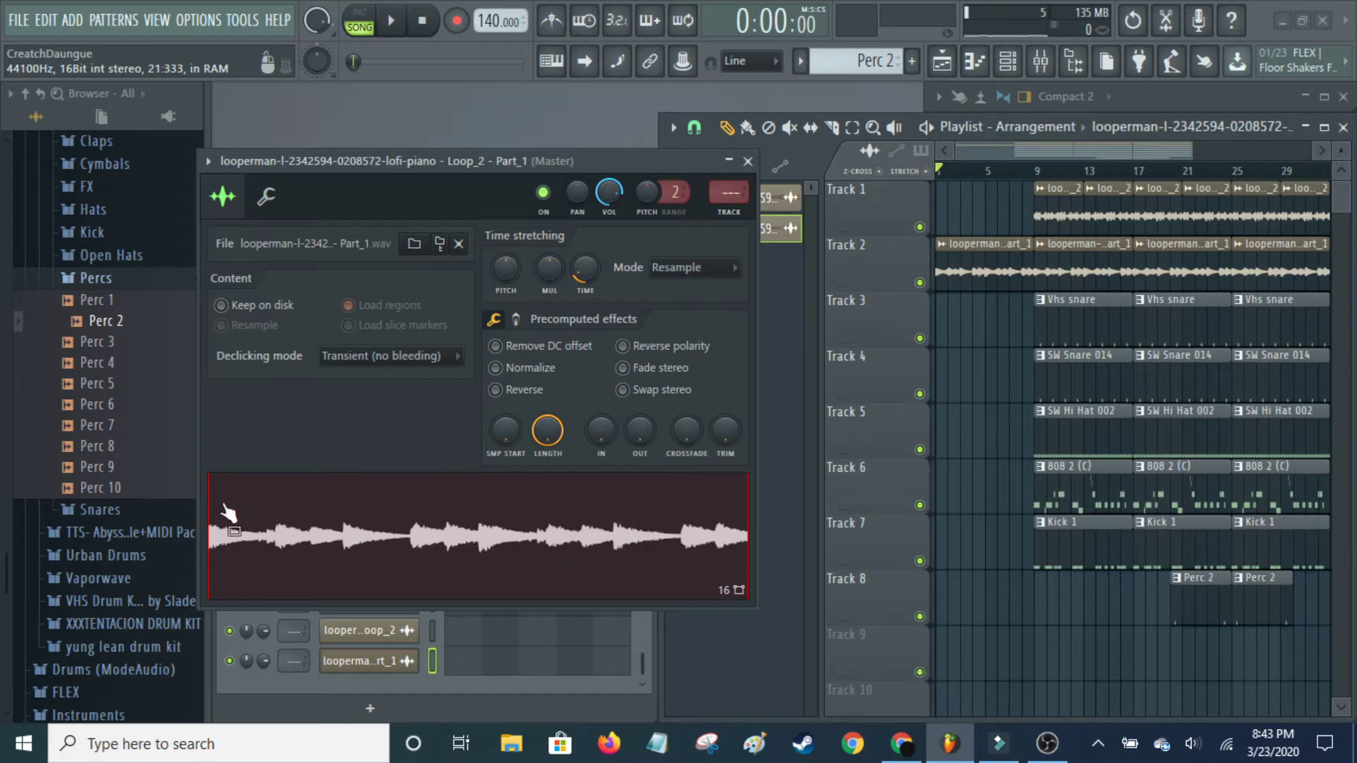
- Open the Loop_2 piano settings, compare forward and reversed previews, leaving Reverse enabled
left_click(748, 161)
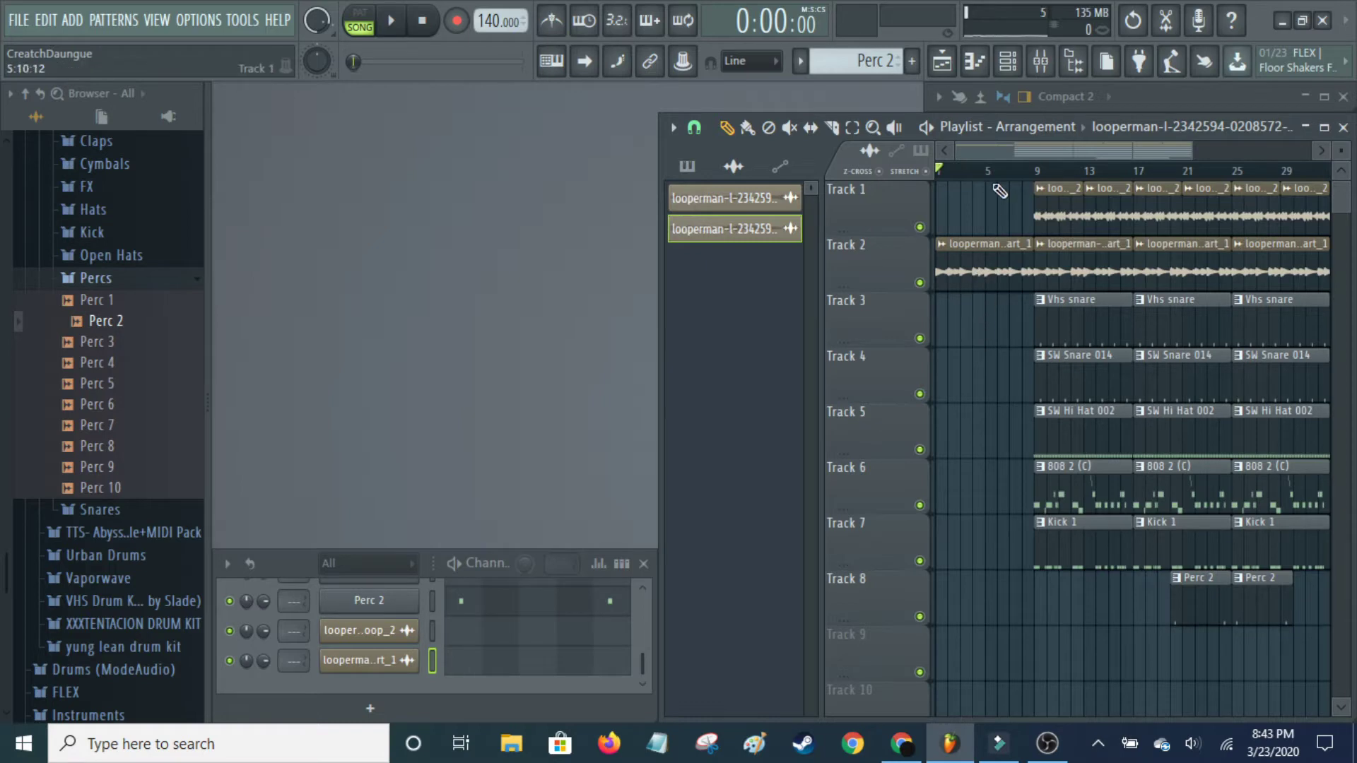
left_click(396, 631)
left_click(437, 464)
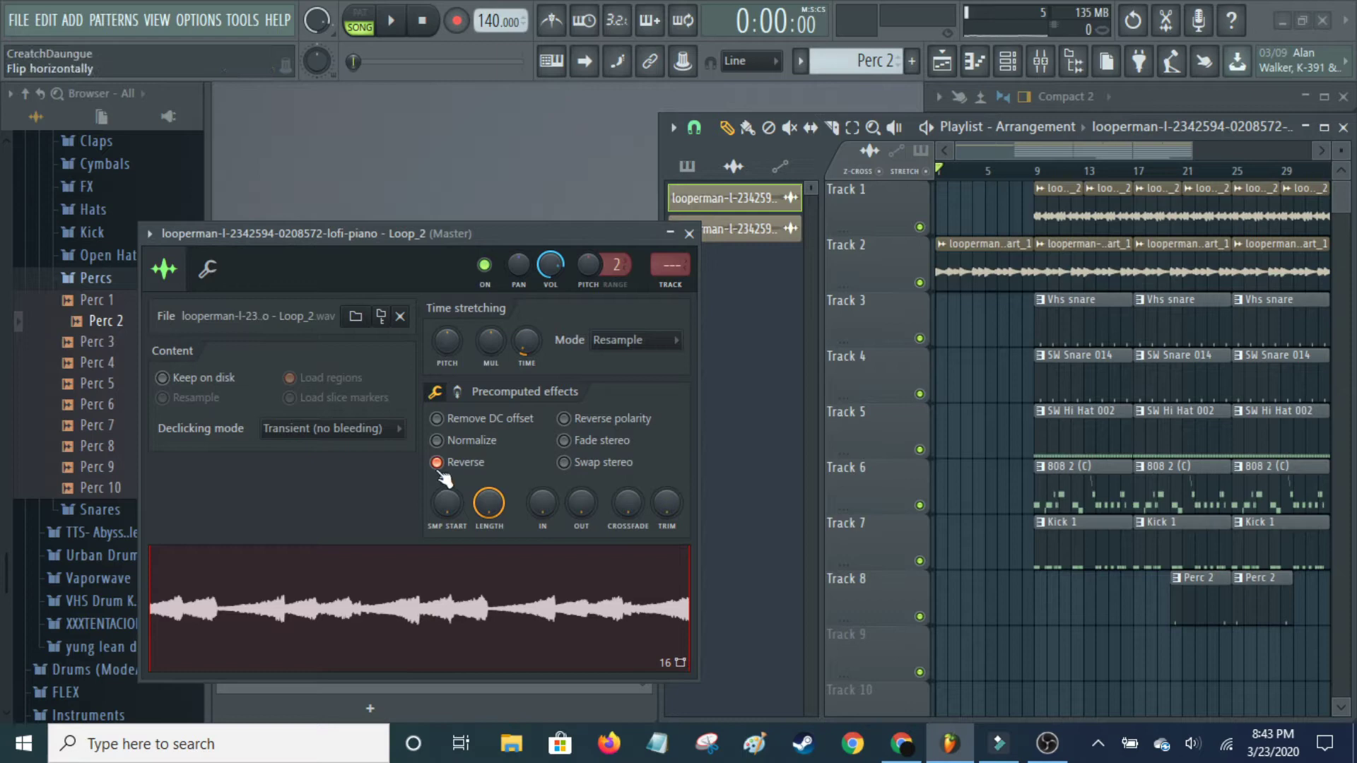
left_click(446, 474)
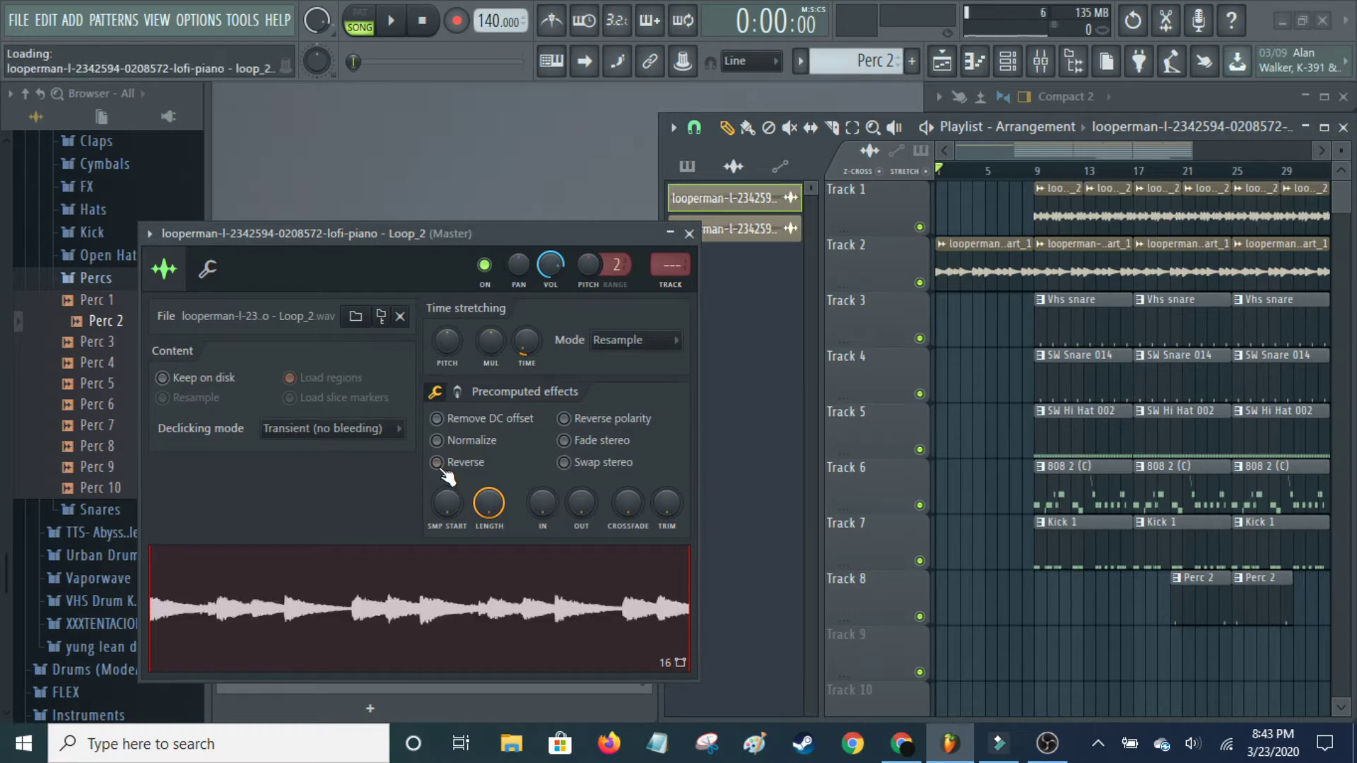
left_click(535, 603)
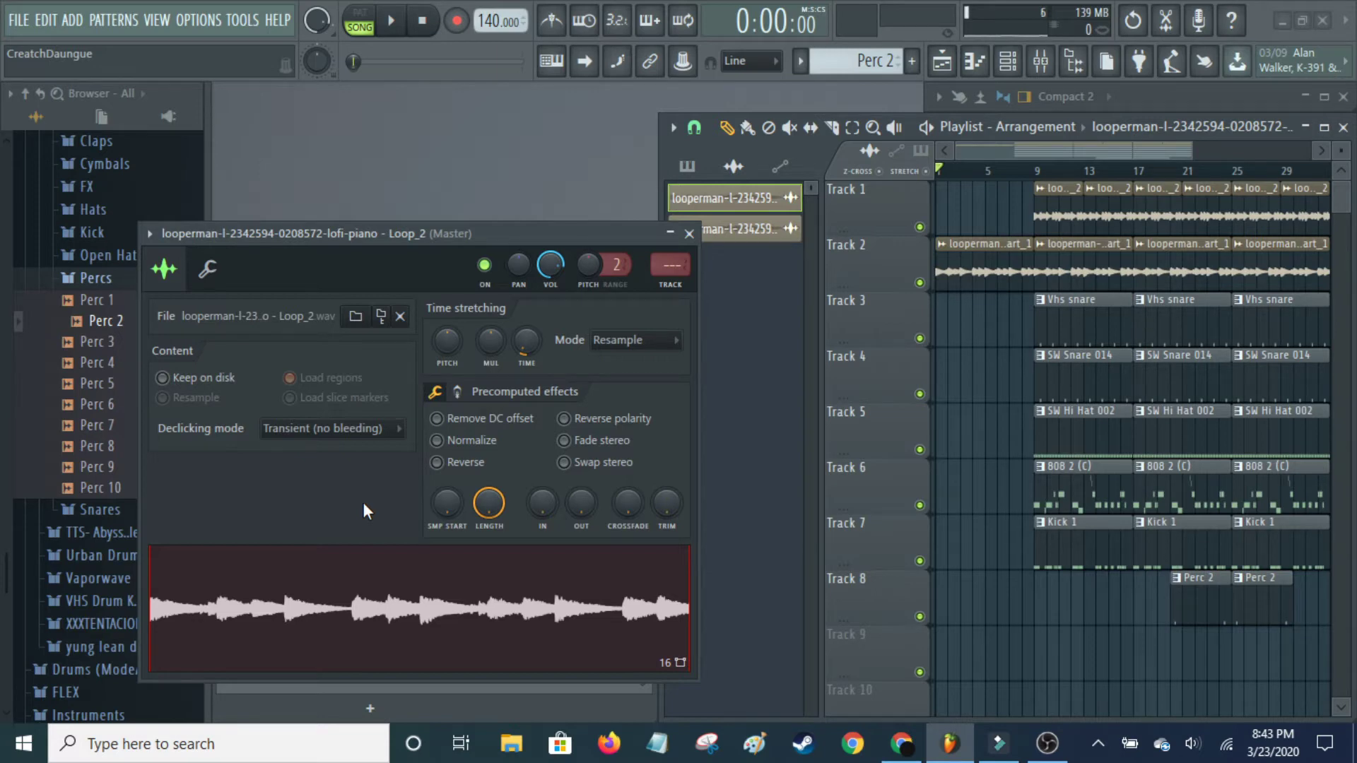
left_click(438, 464)
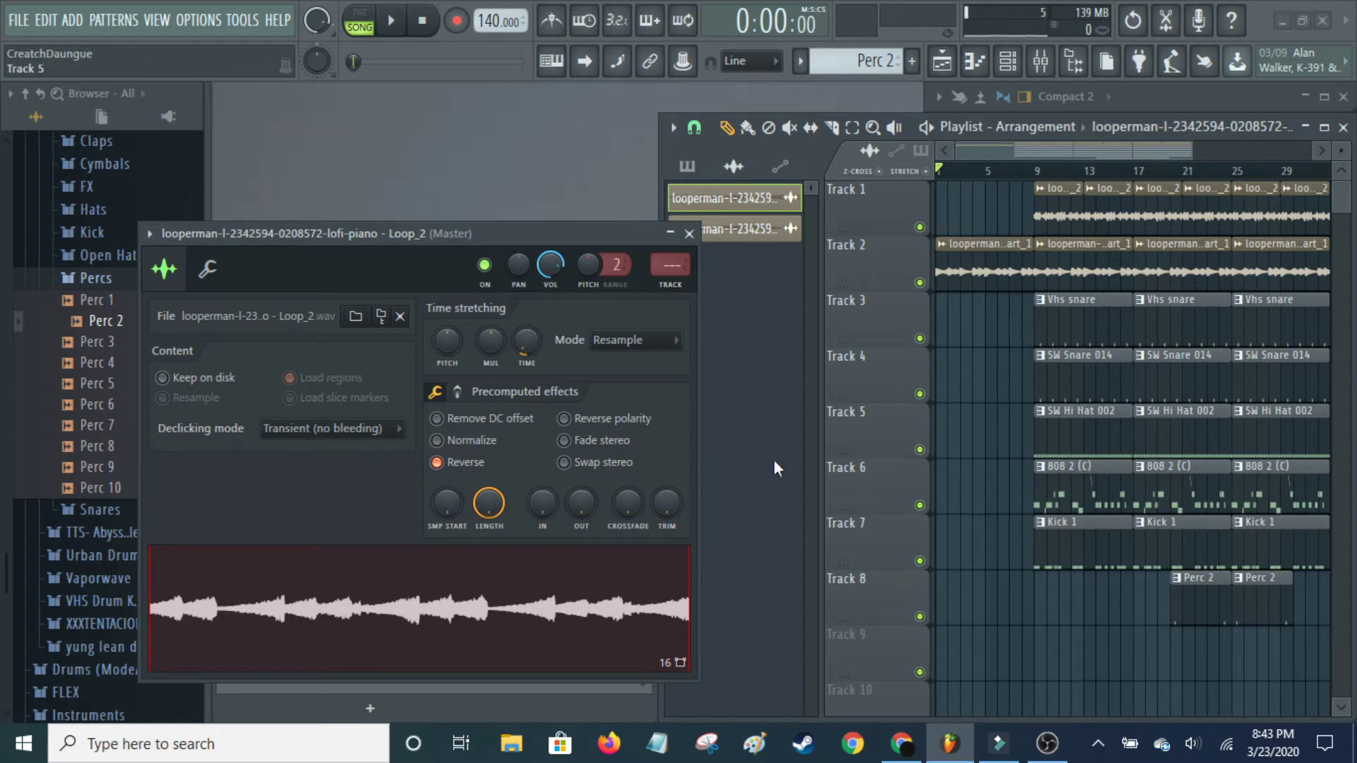
left_click(547, 605)
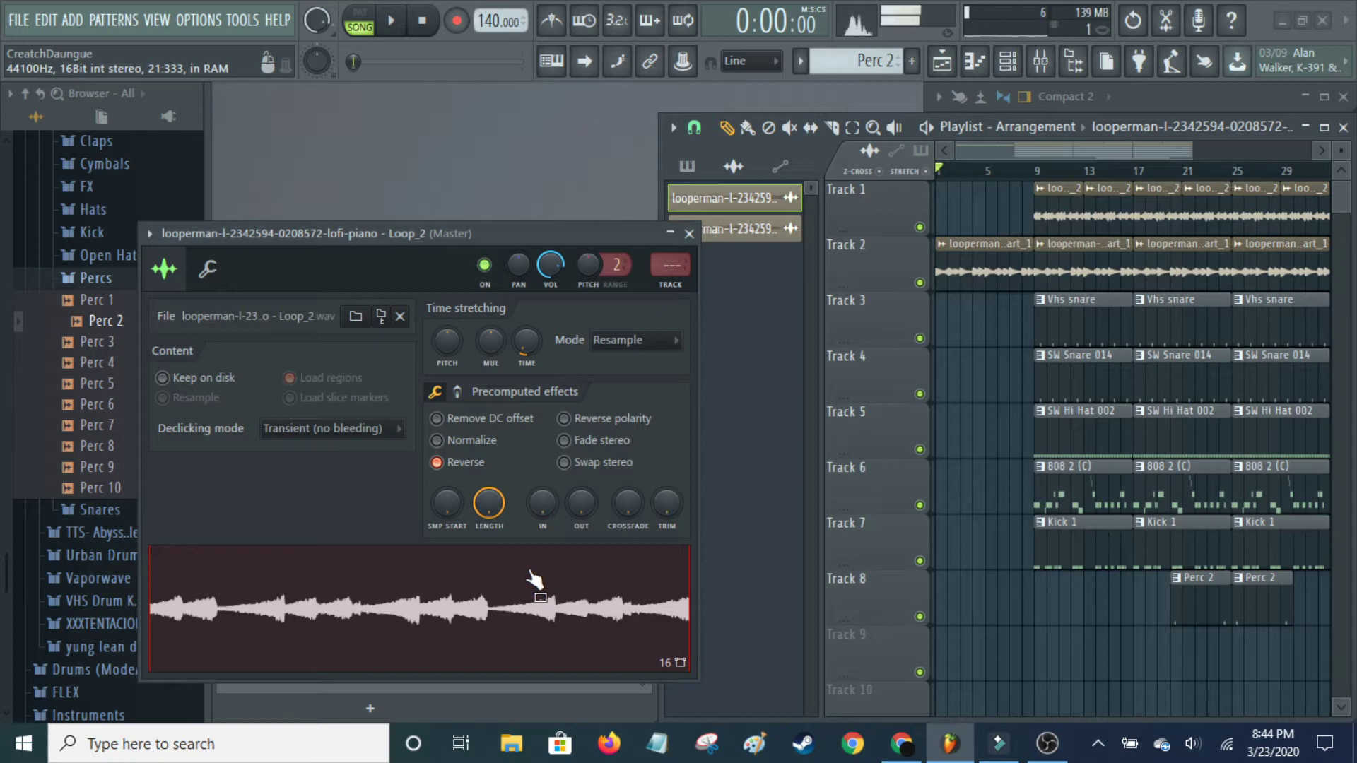
- Switch to PAT mode and load the Vhs snare pattern into the piano roll
left_click(689, 234)
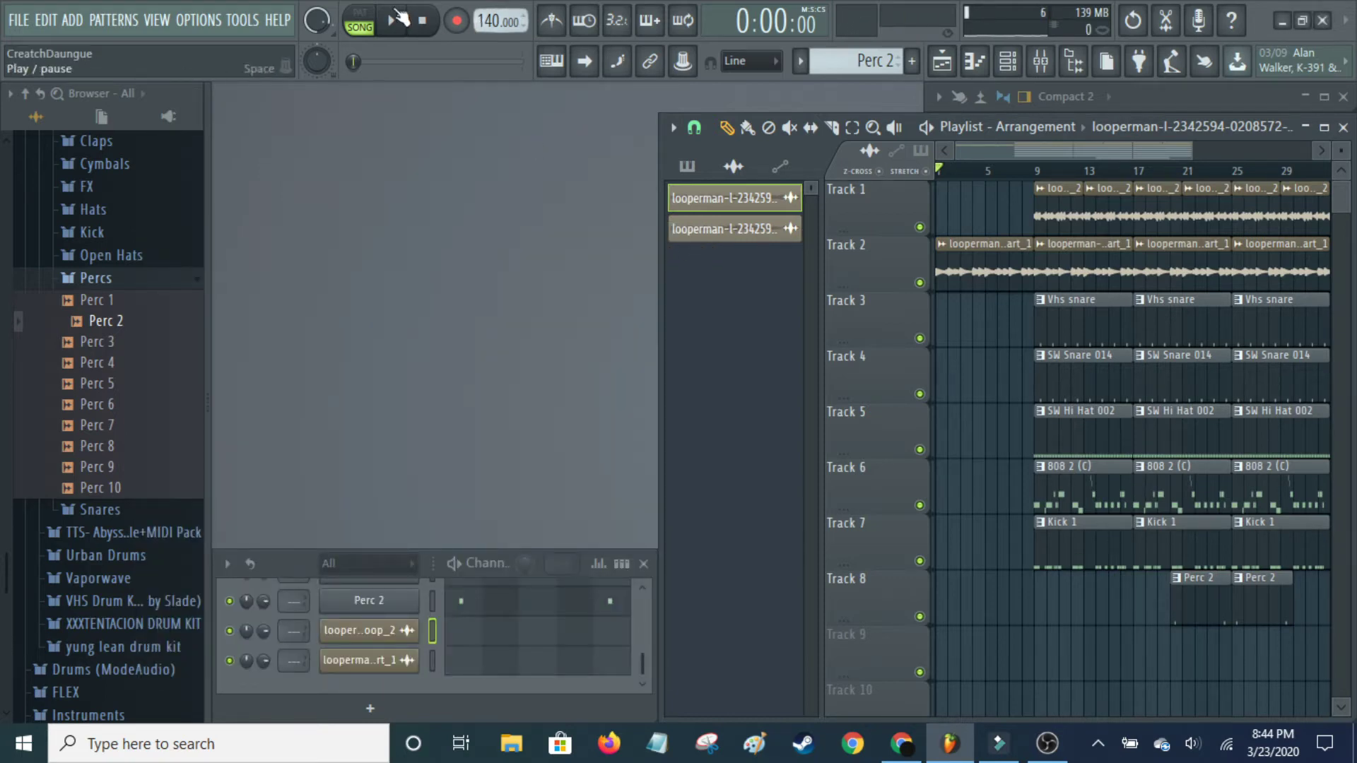
left_click(360, 18)
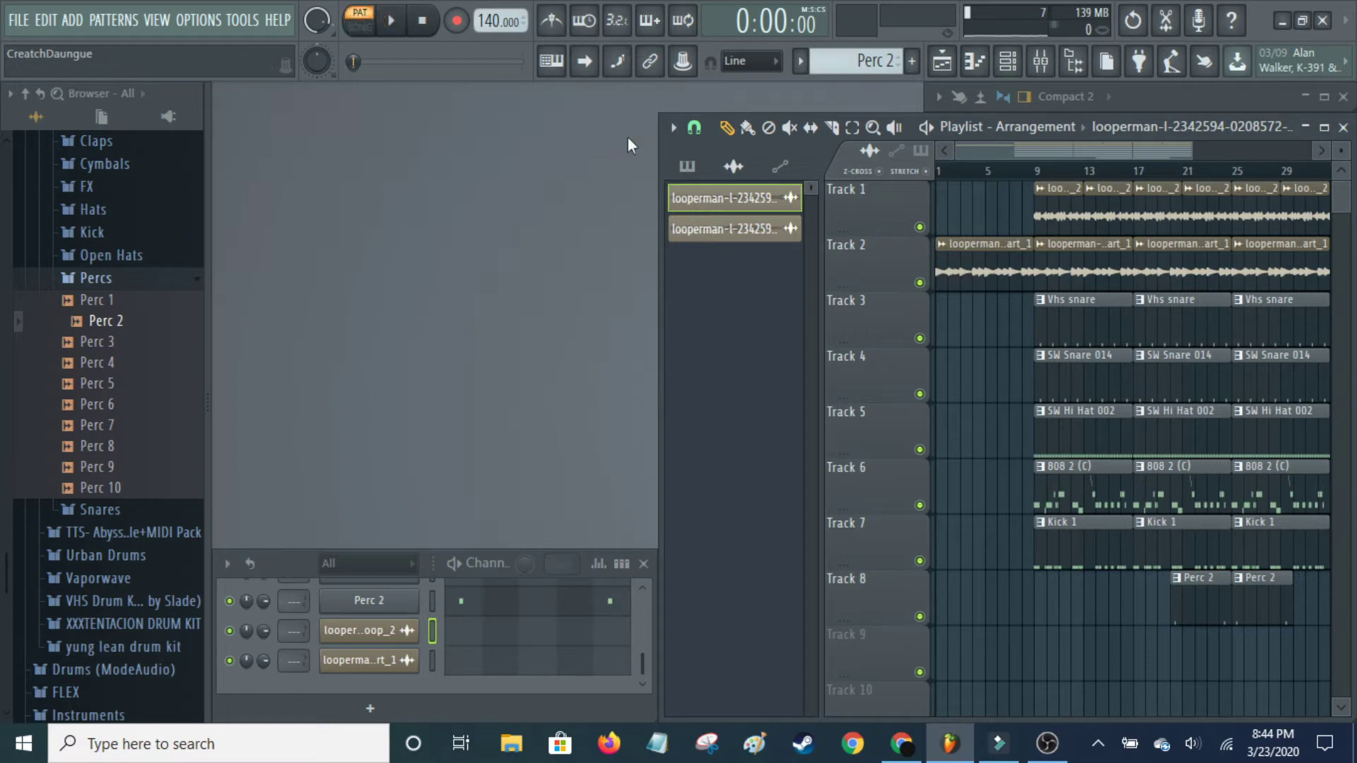
left_click(685, 170)
left_click(722, 202)
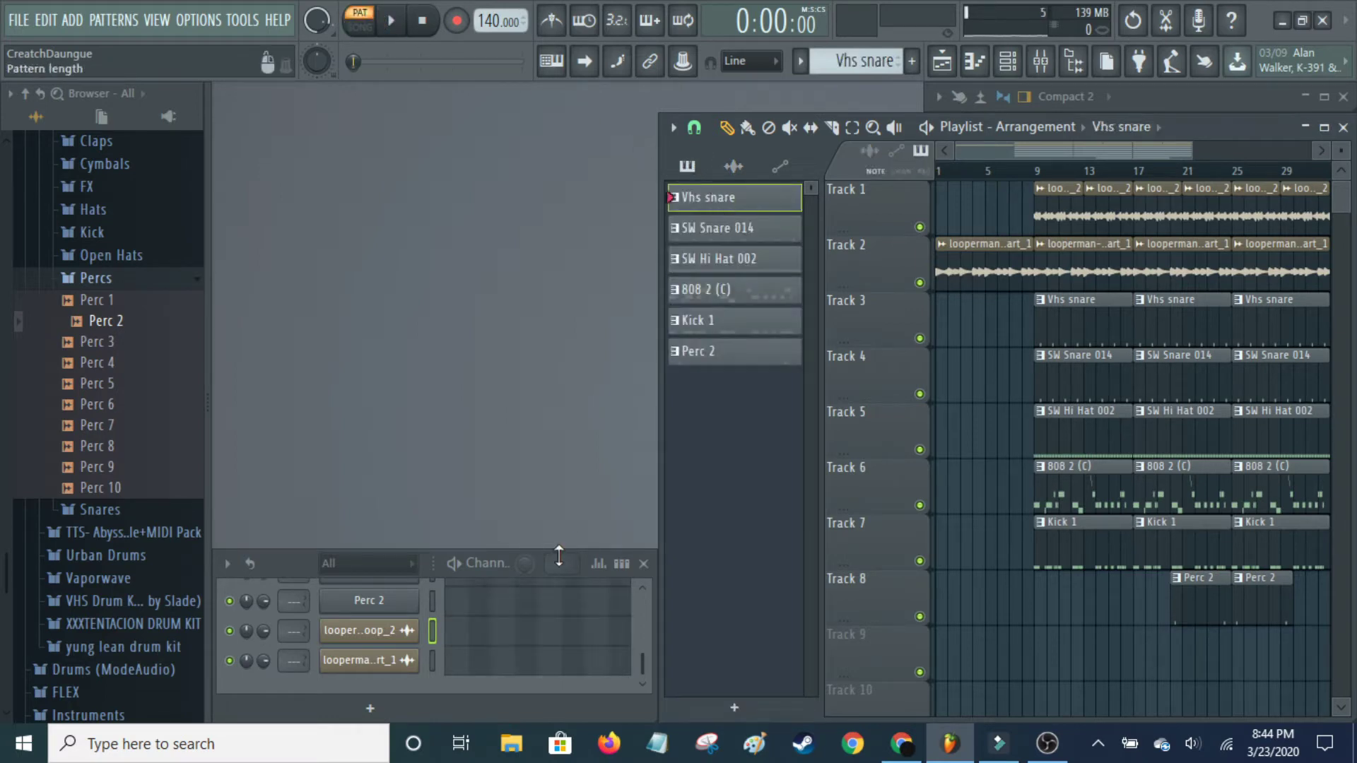
scroll(539, 630, "up", 5)
left_click(537, 619)
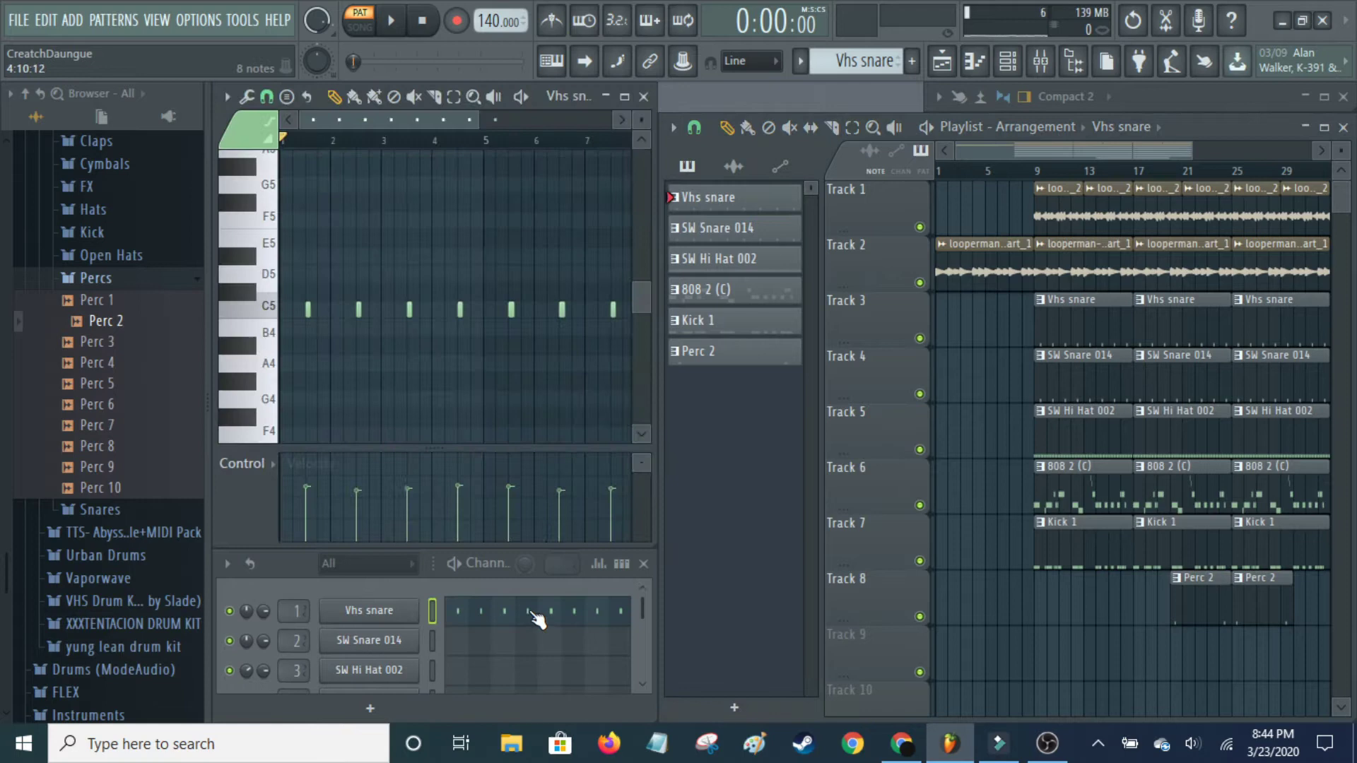
- Inspect Insert 1's parametric EQ and Reeverb 2 in the Mixer, then play the snare pattern
left_click(1311, 99)
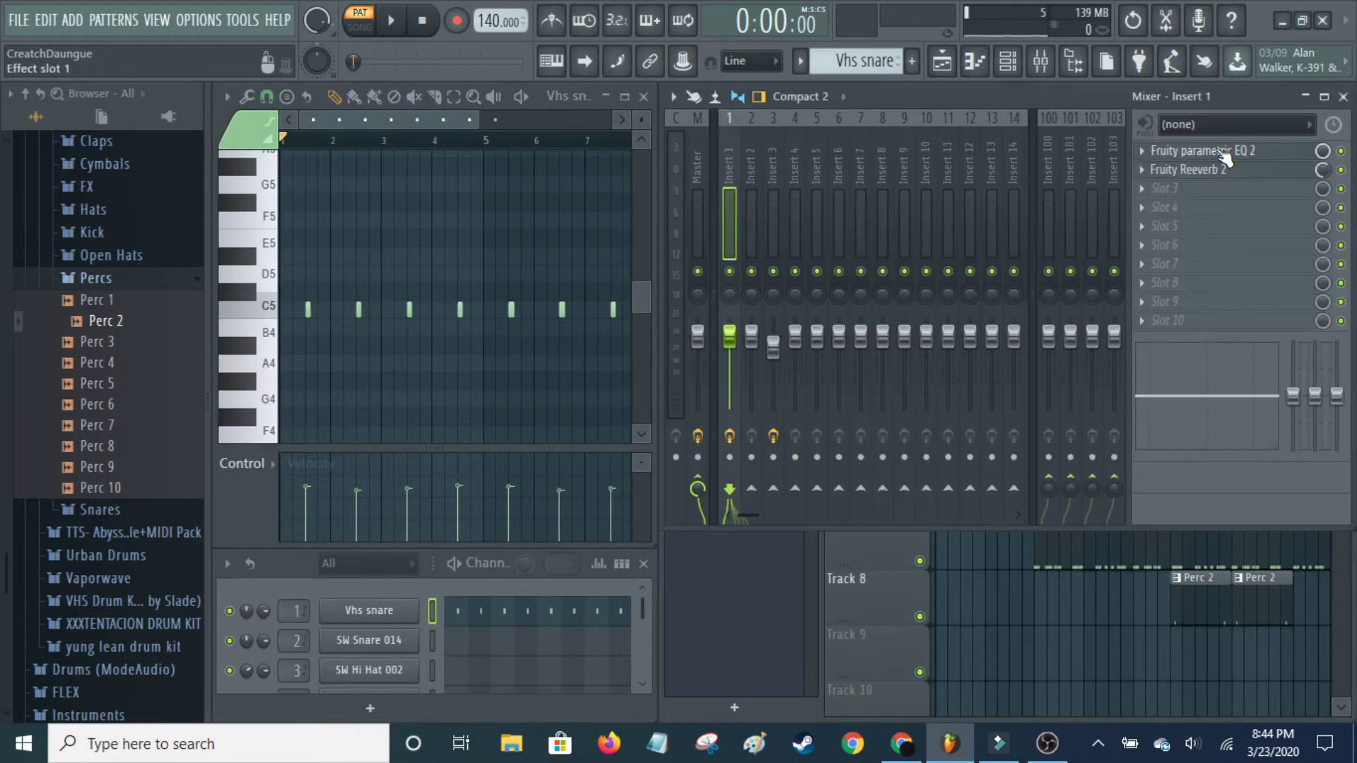
left_click(1225, 157)
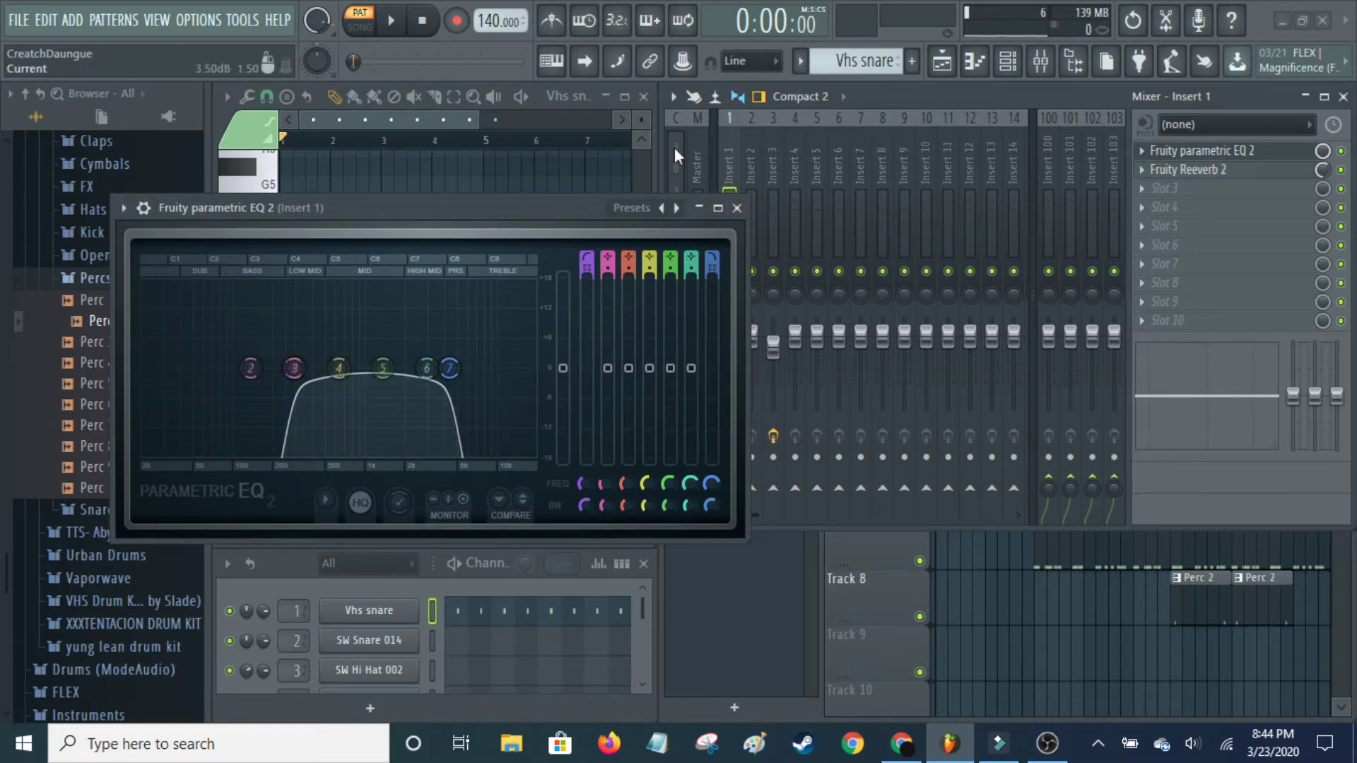
left_click(737, 208)
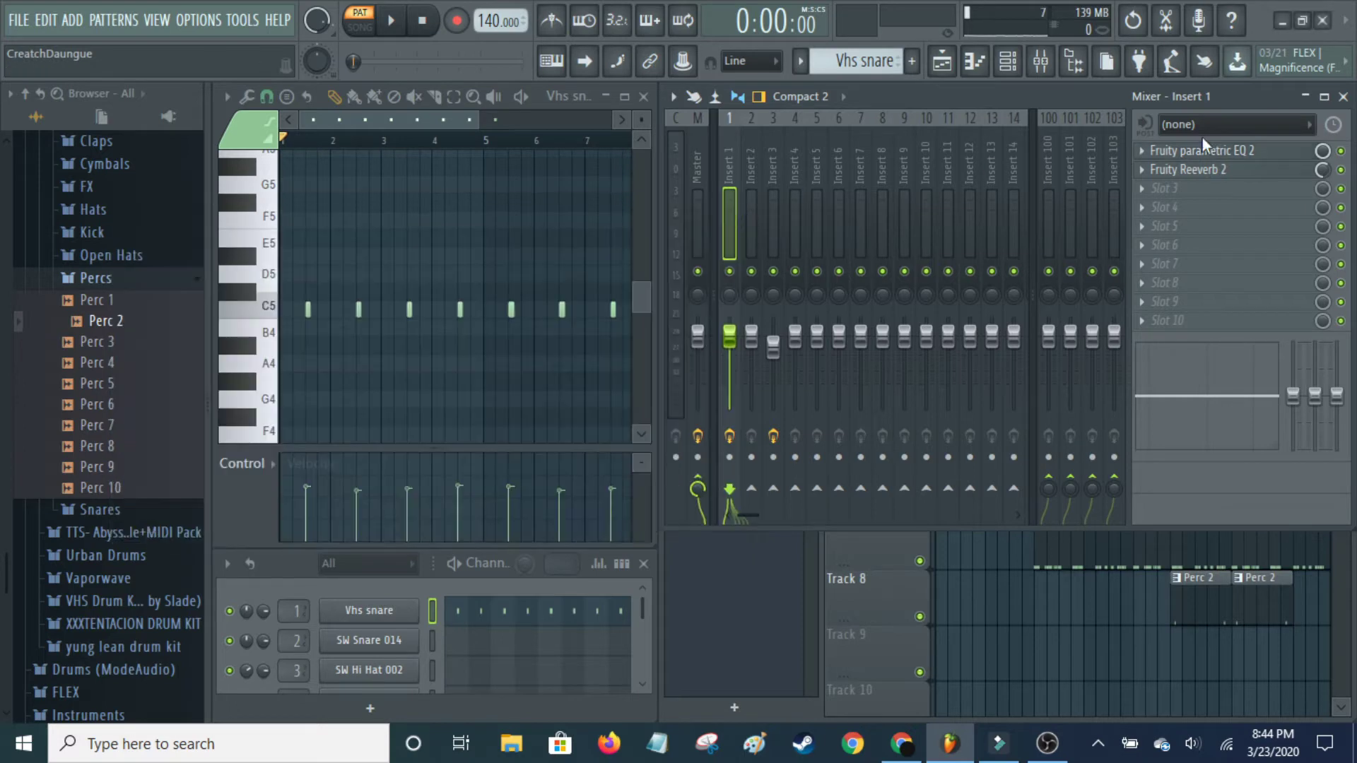
left_click(1244, 173)
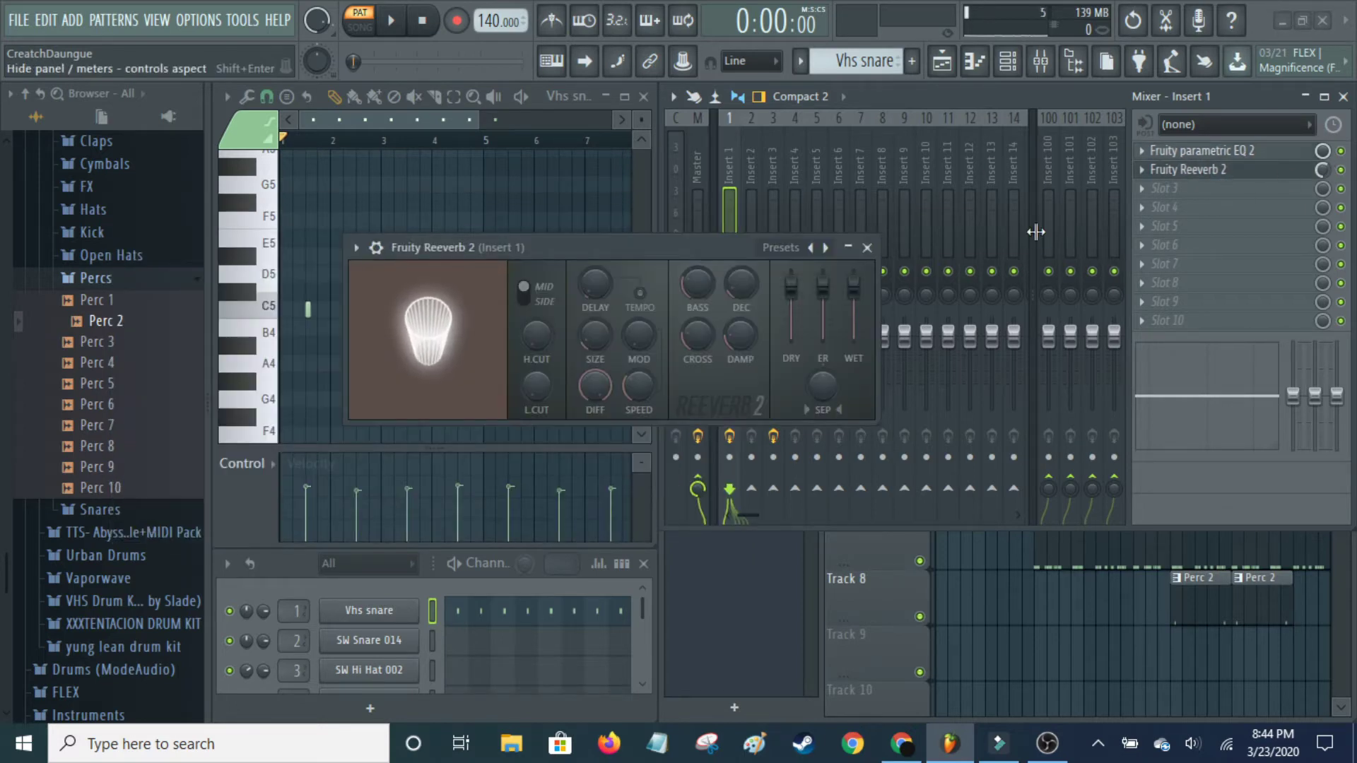
left_click(868, 248)
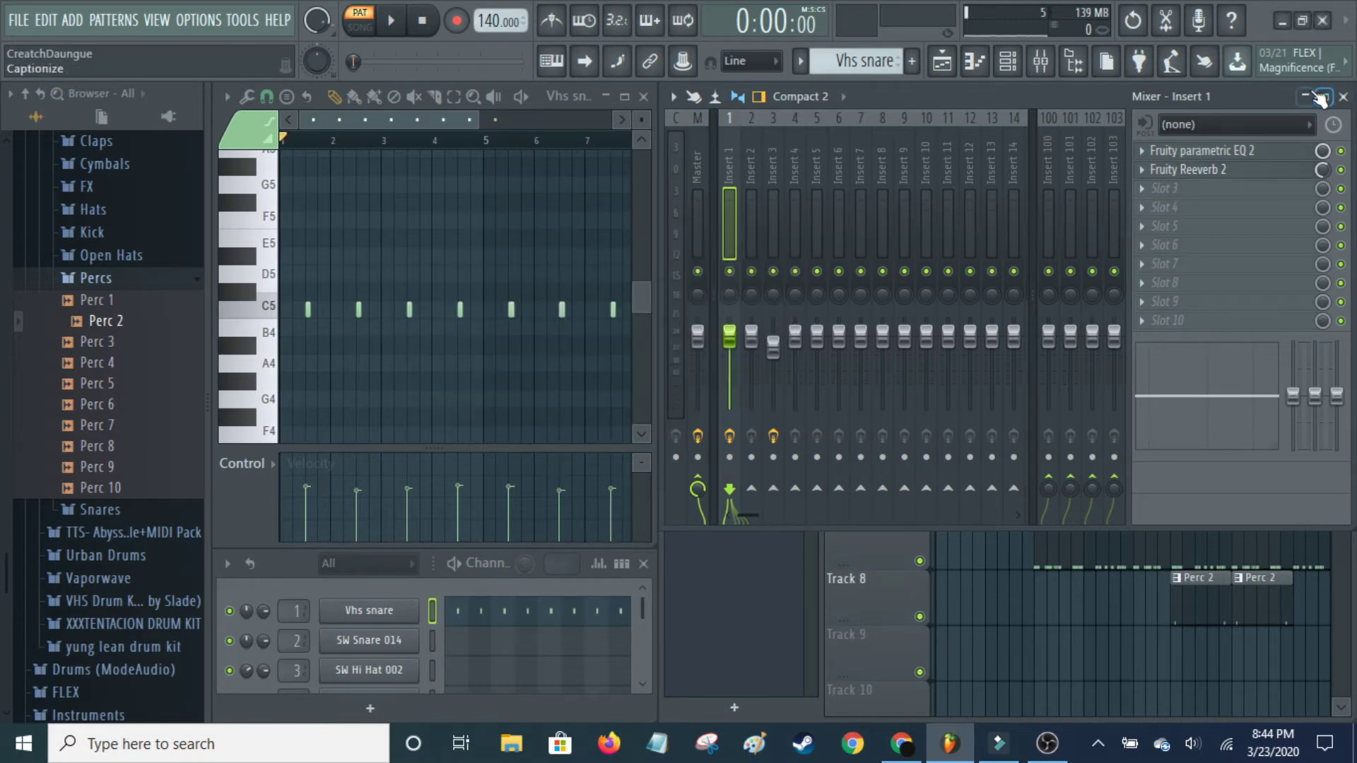
left_click(1307, 97)
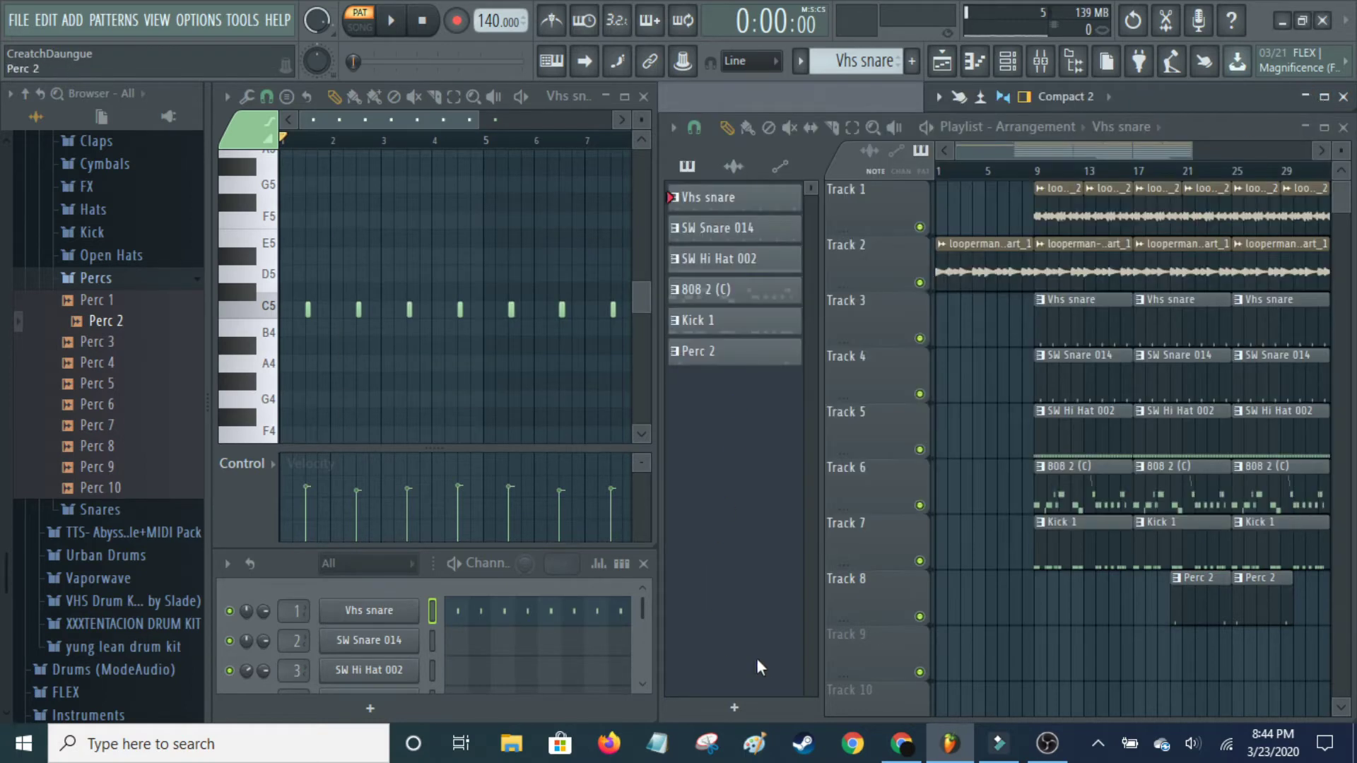
key("space")
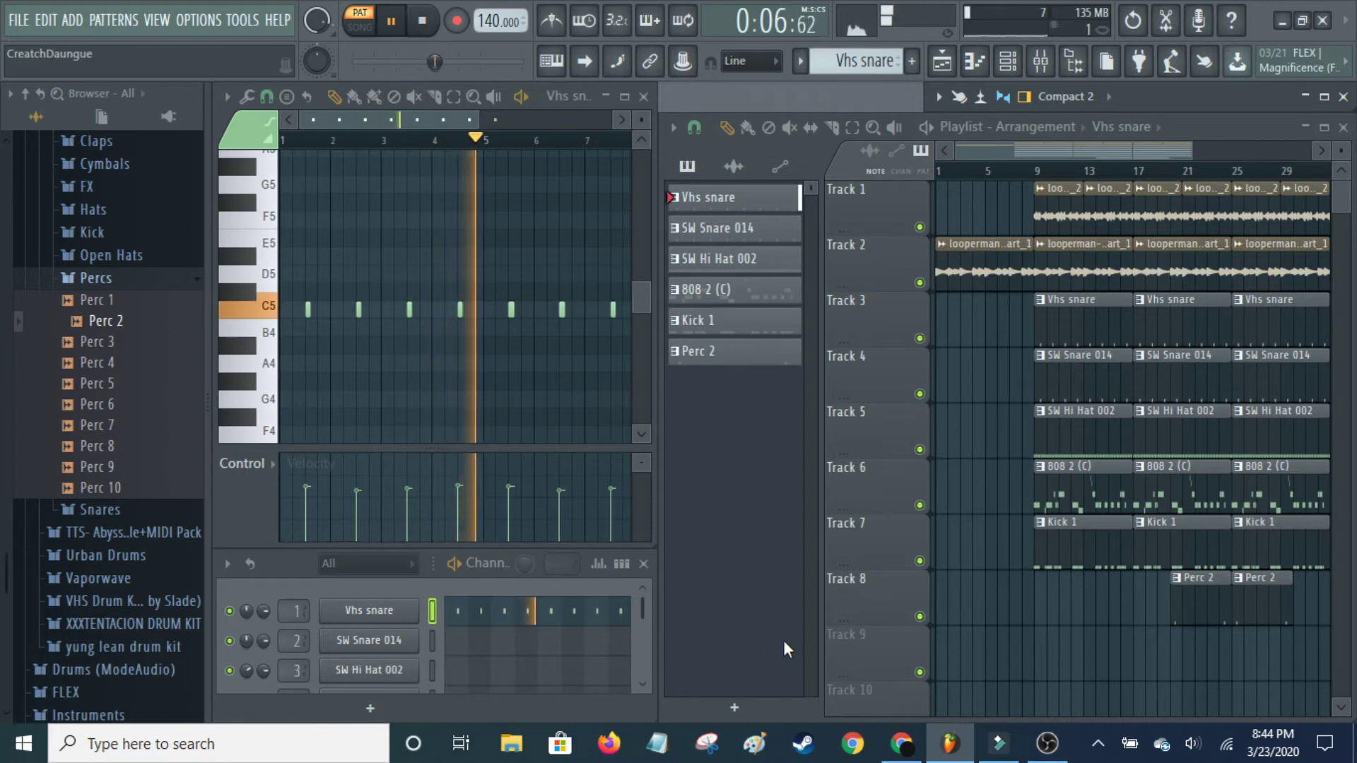
- Switch to the SW Snare 014 pattern, check its Insert 2 effects, and play it
key("space")
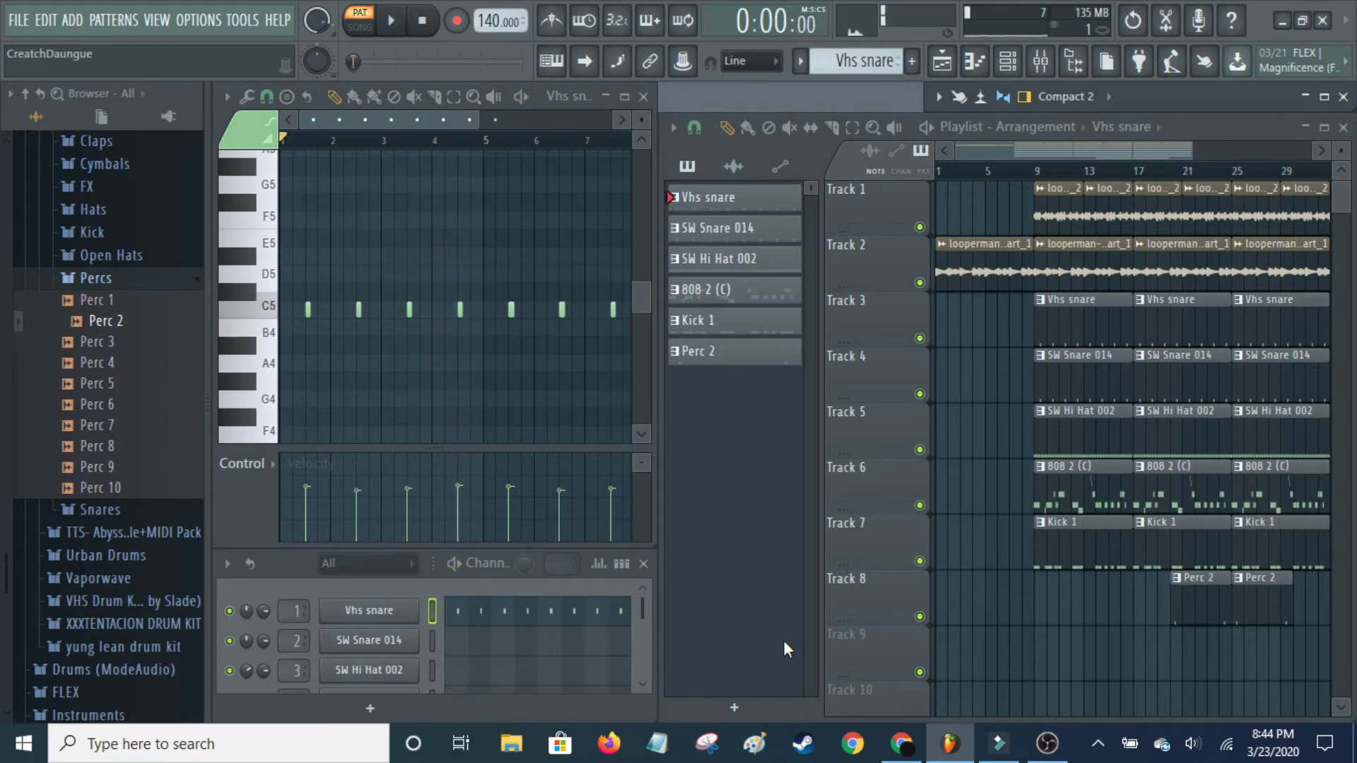
left_click(777, 233)
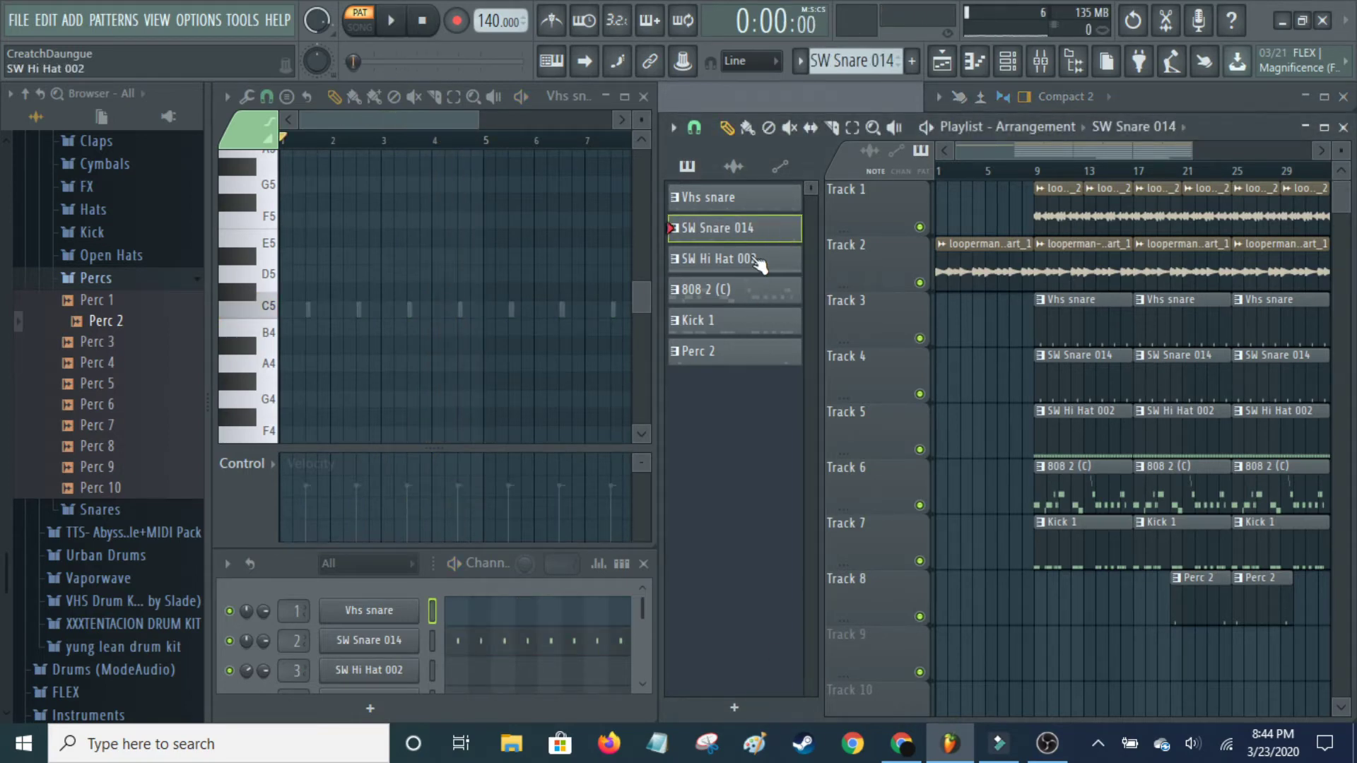
left_click(566, 643)
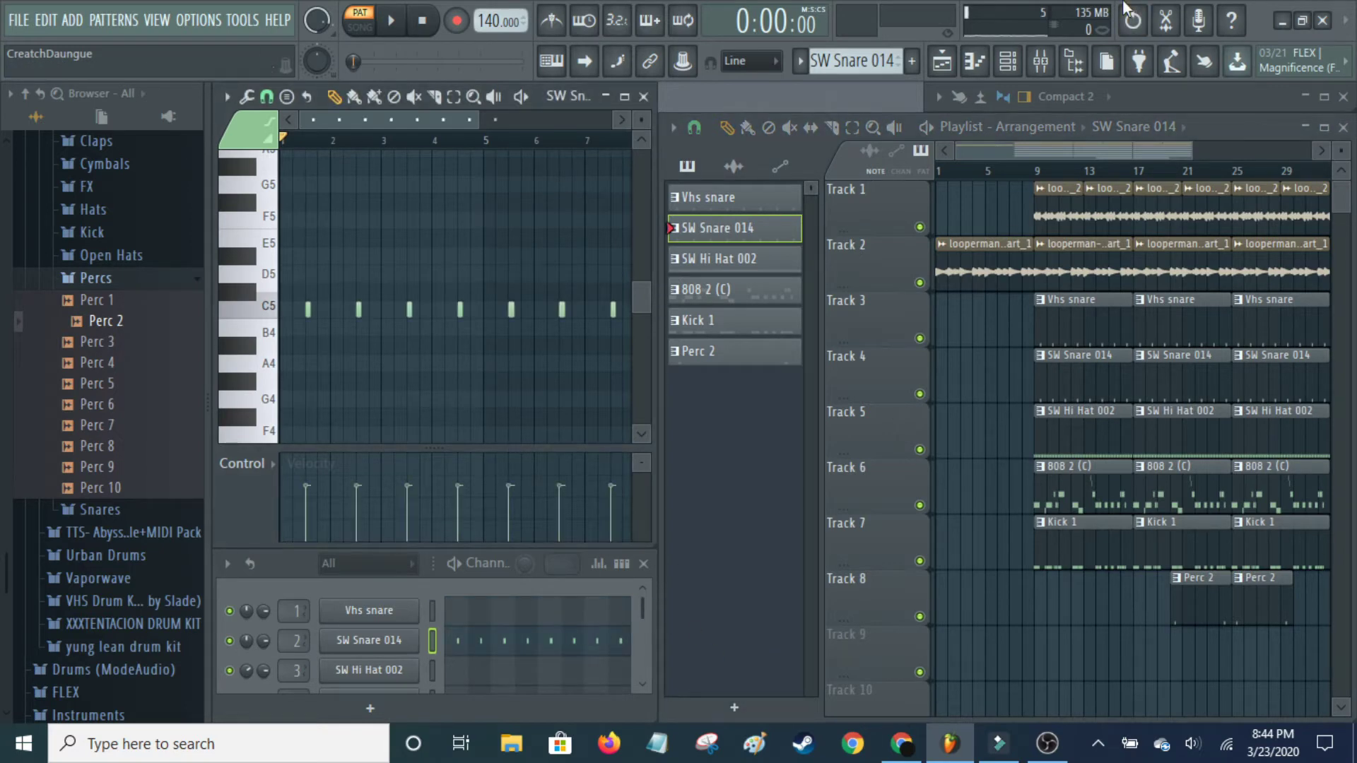
key("F9")
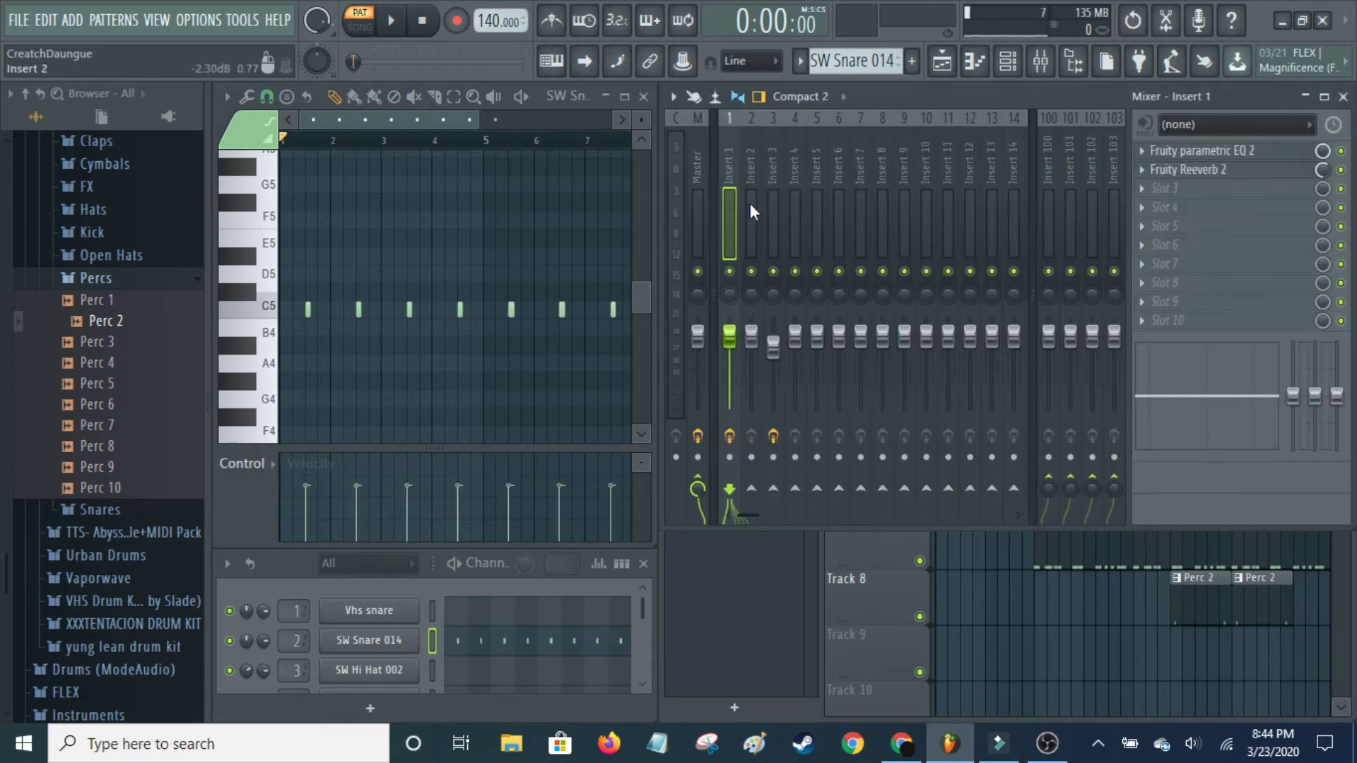
left_click(749, 202)
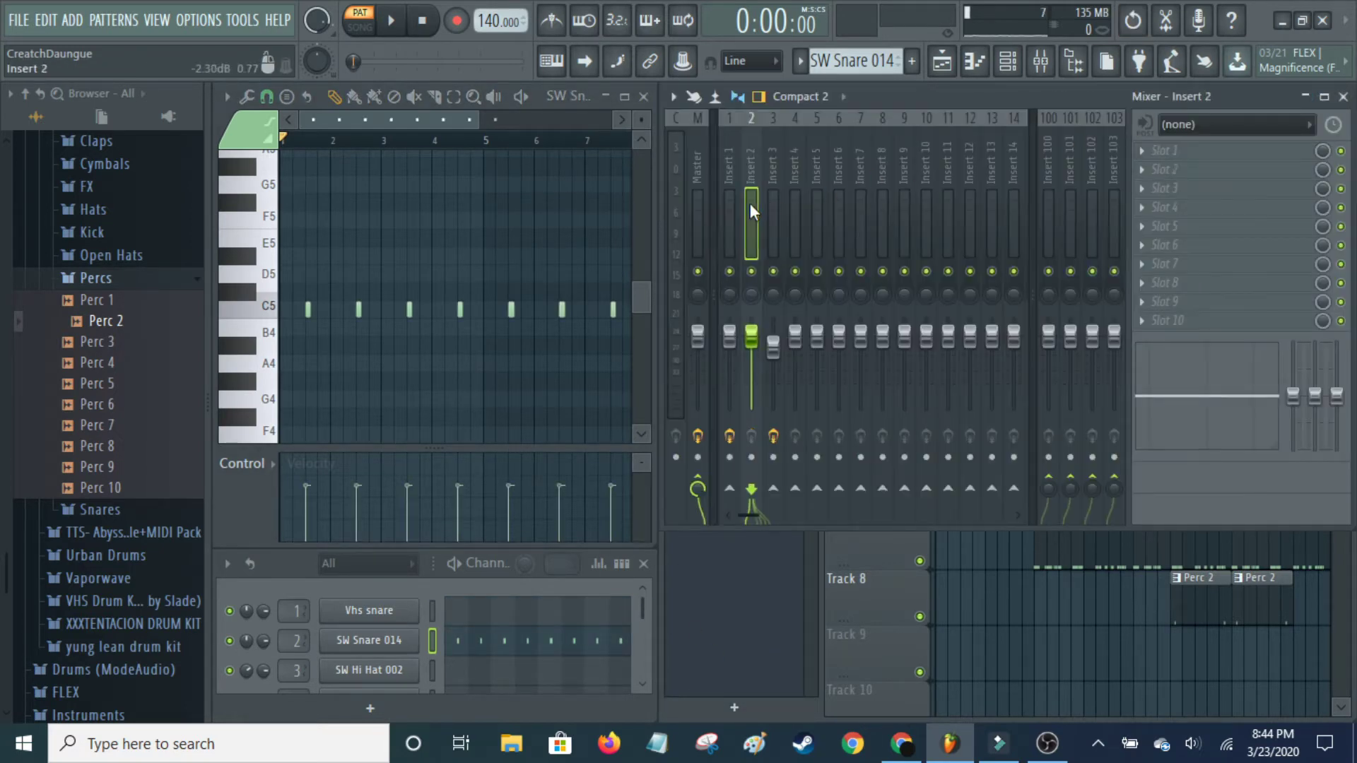
left_click(1307, 97)
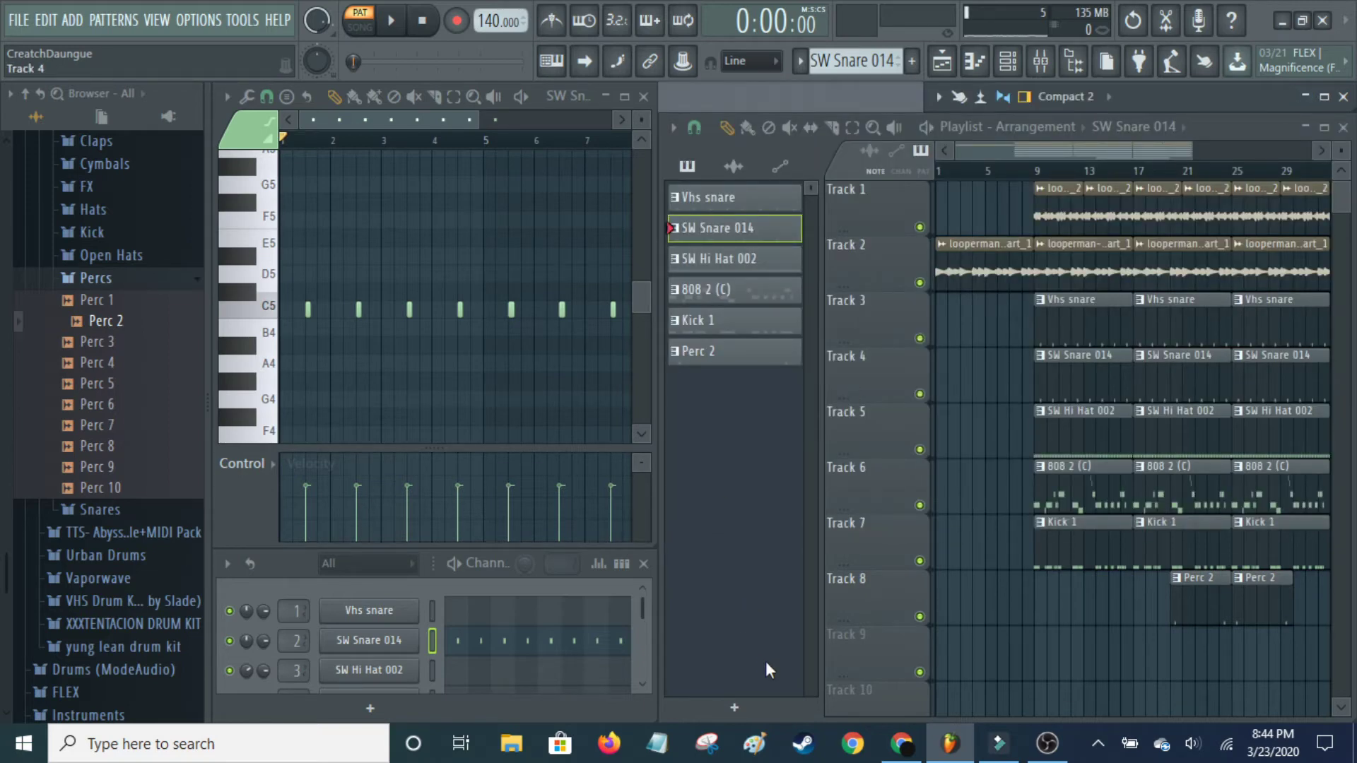
key("space")
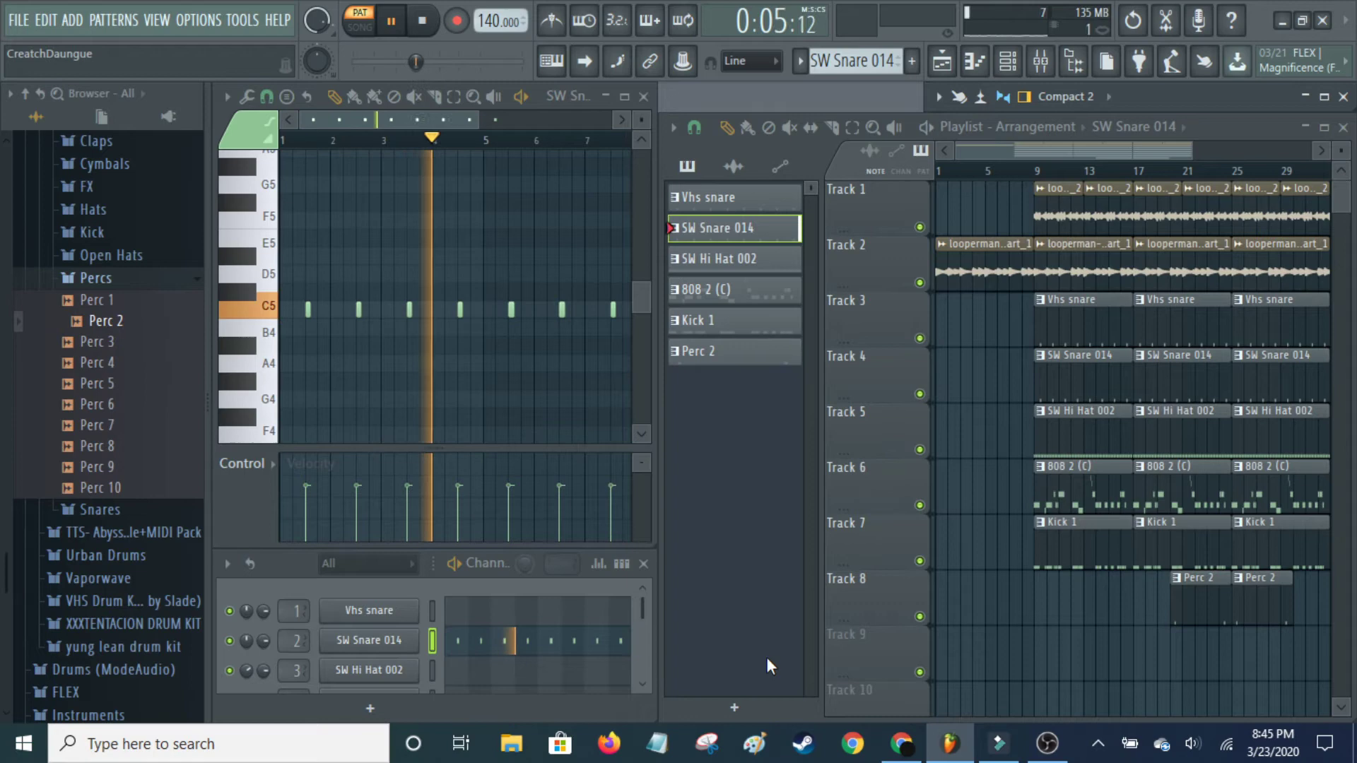
- Stop playback and load the SW Hi Hat 002 pattern's C5 notes into the piano roll
key("space")
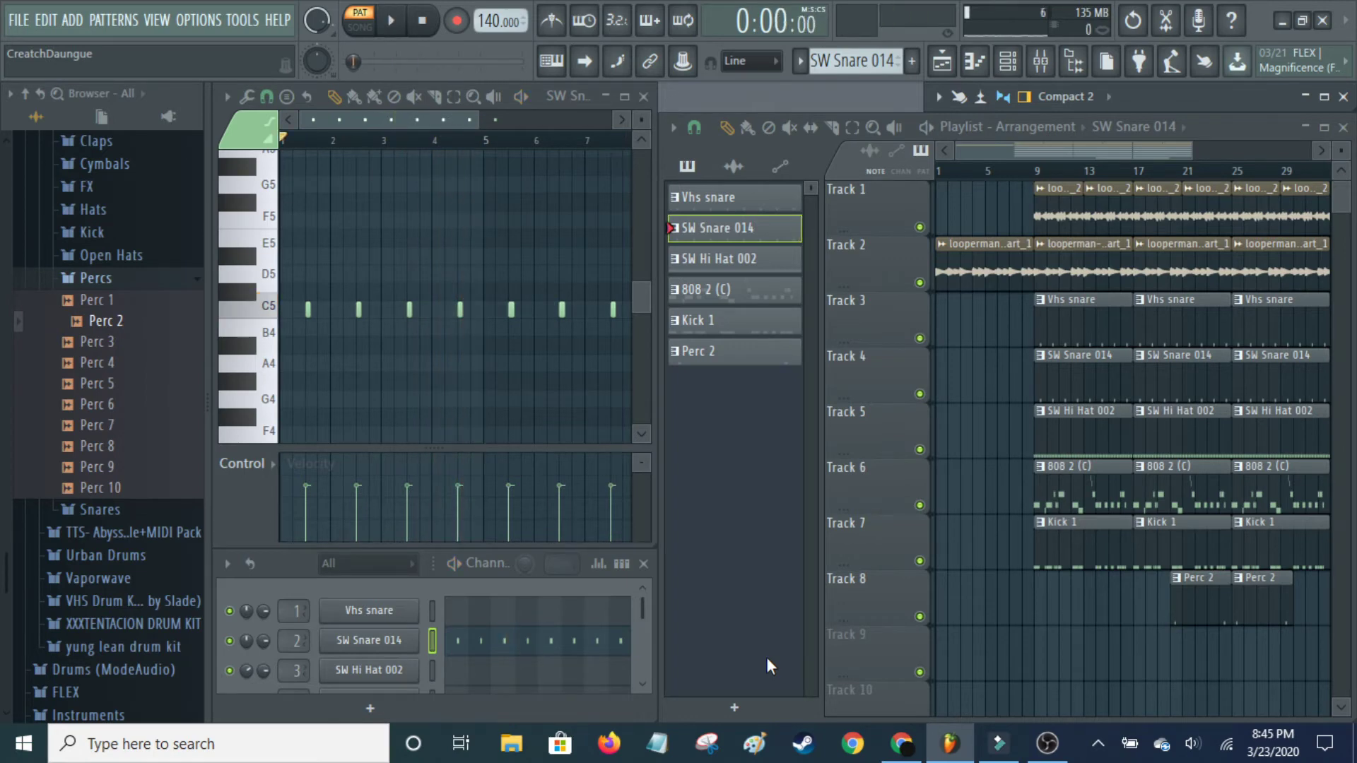
left_click(756, 262)
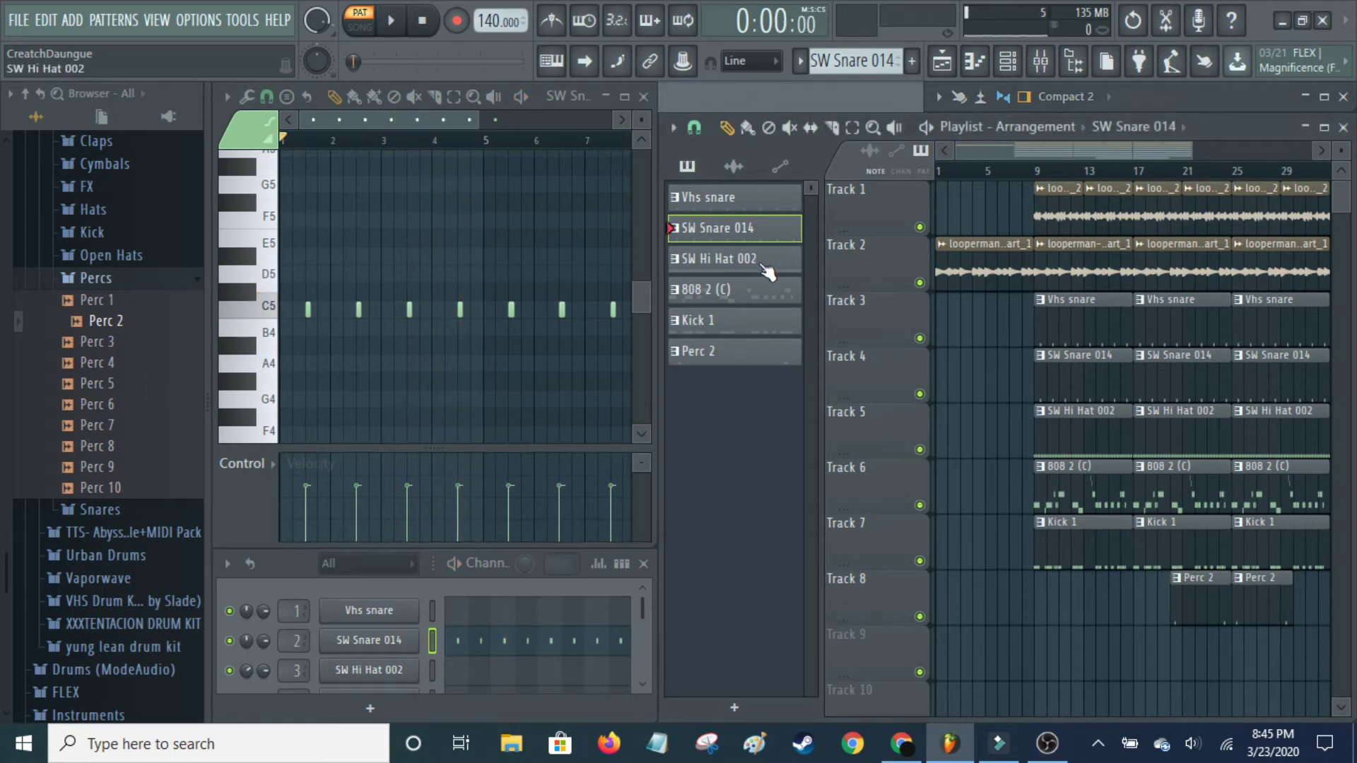
scroll(523, 622, "down", 2)
scroll(552, 608, "up", 2)
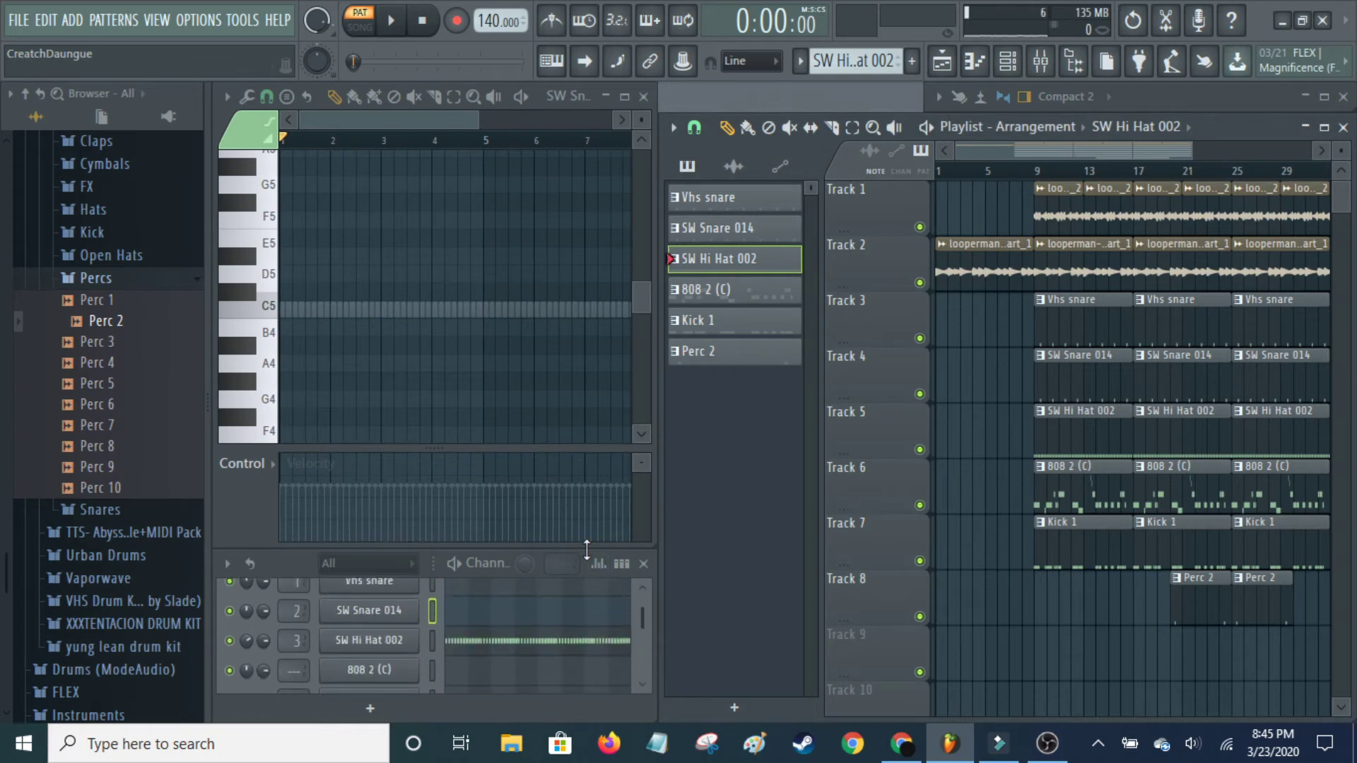
scroll(600, 622, "down", 1)
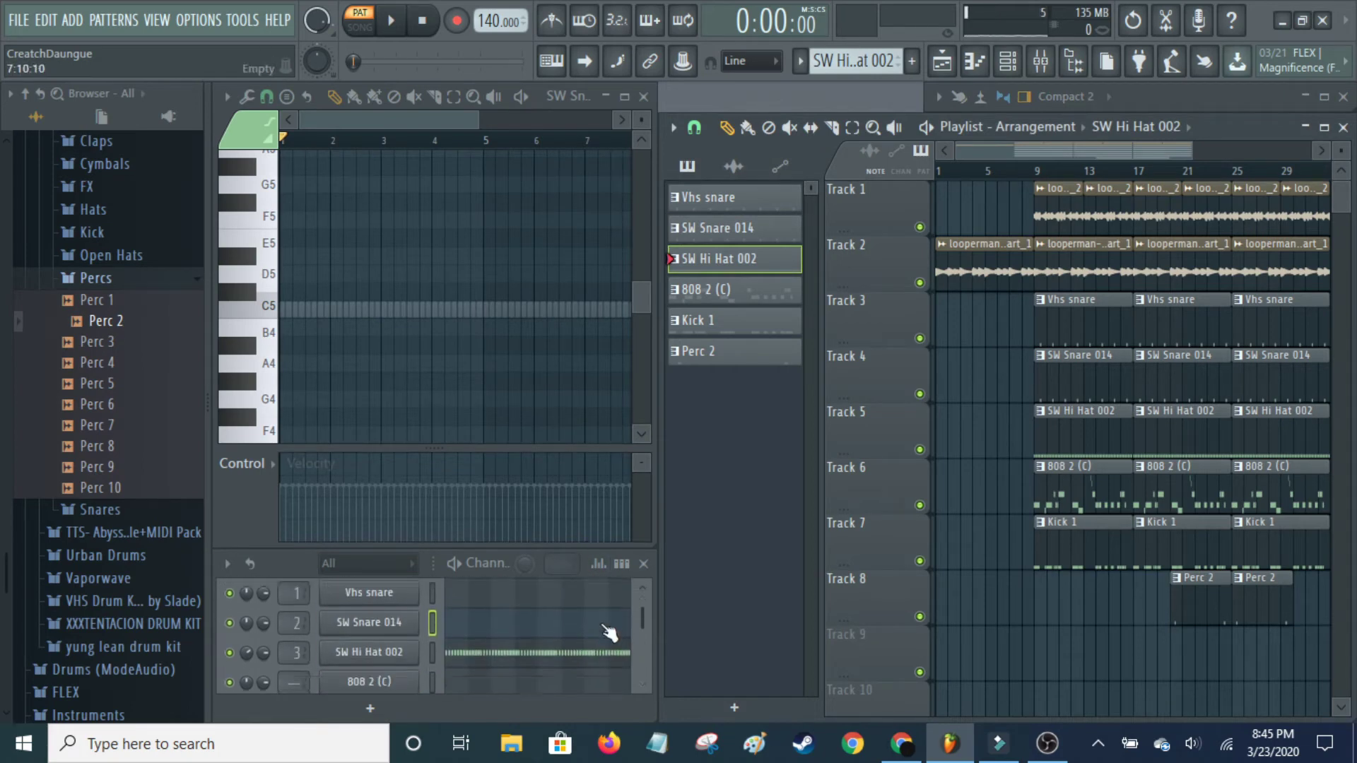
left_click(588, 646)
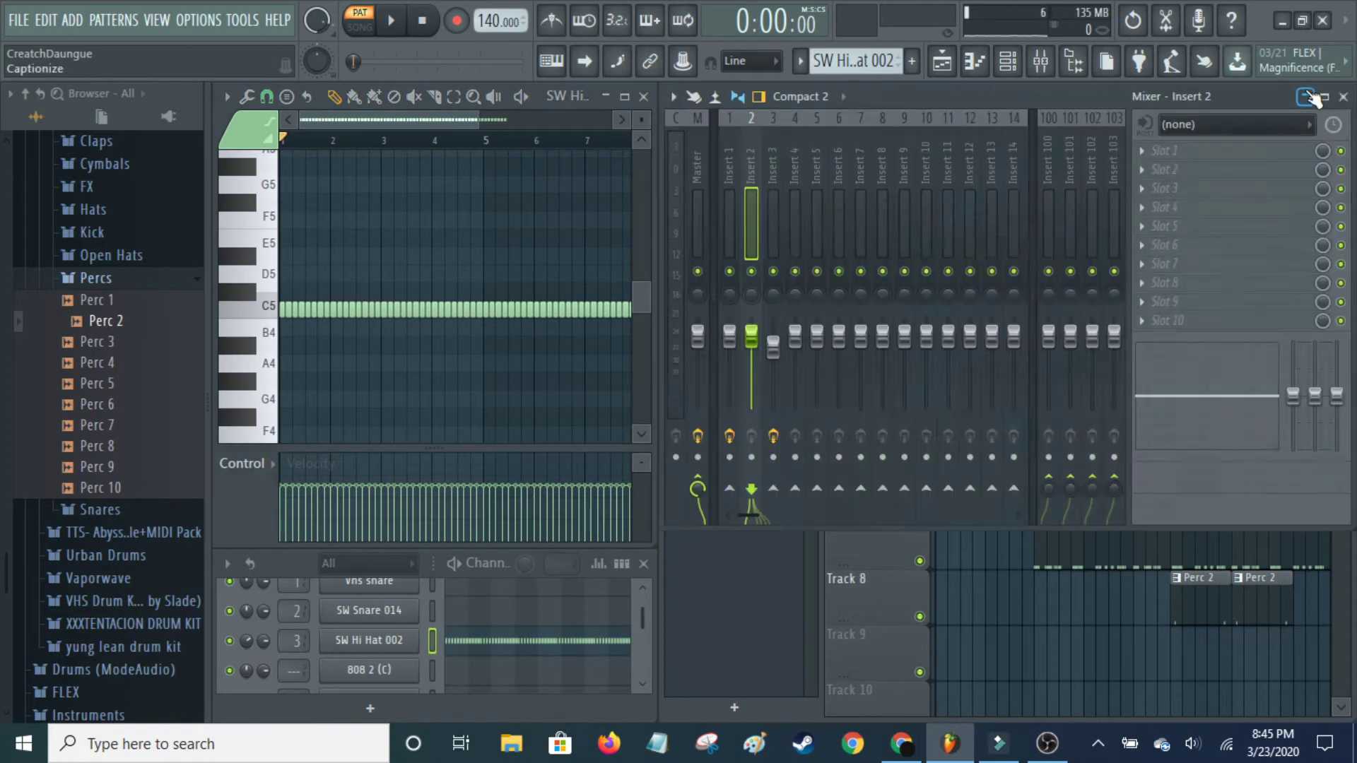
key("F9")
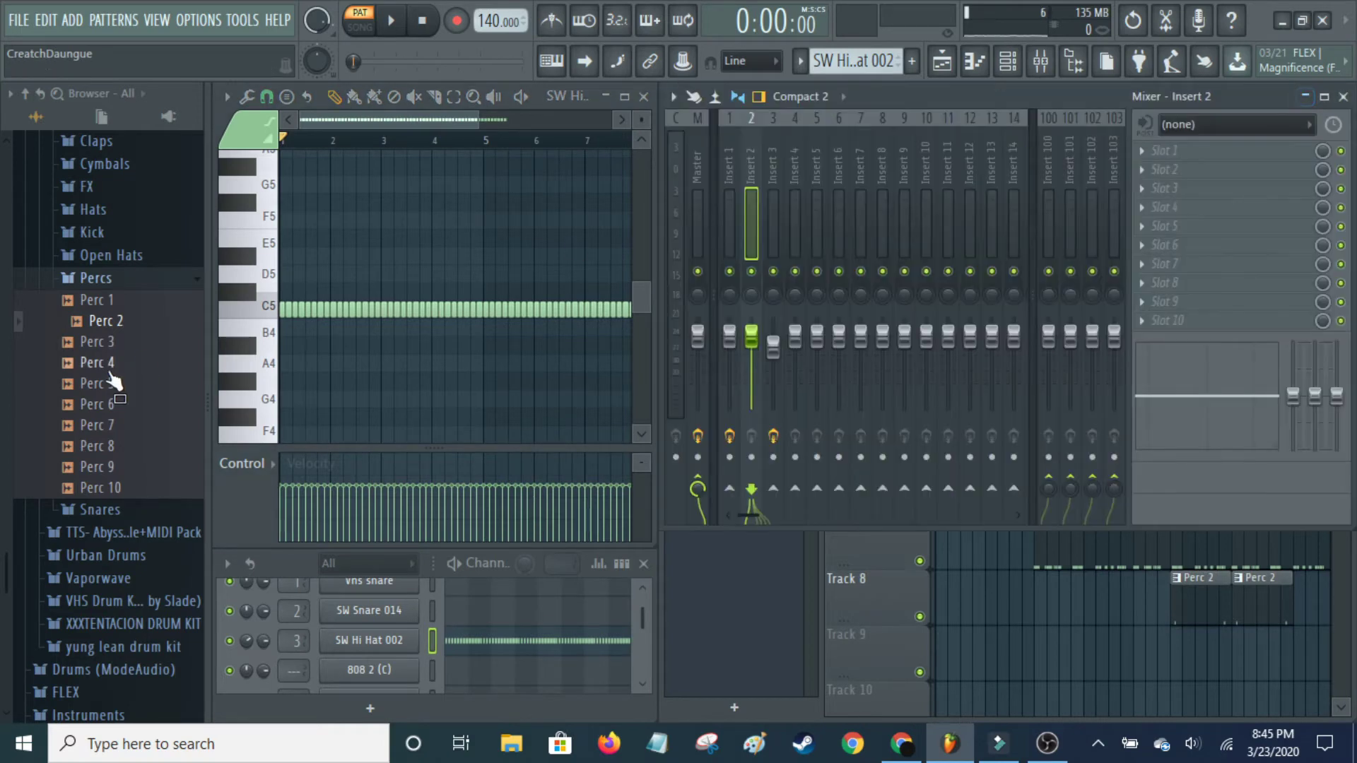
left_click(774, 226)
left_click(1228, 157)
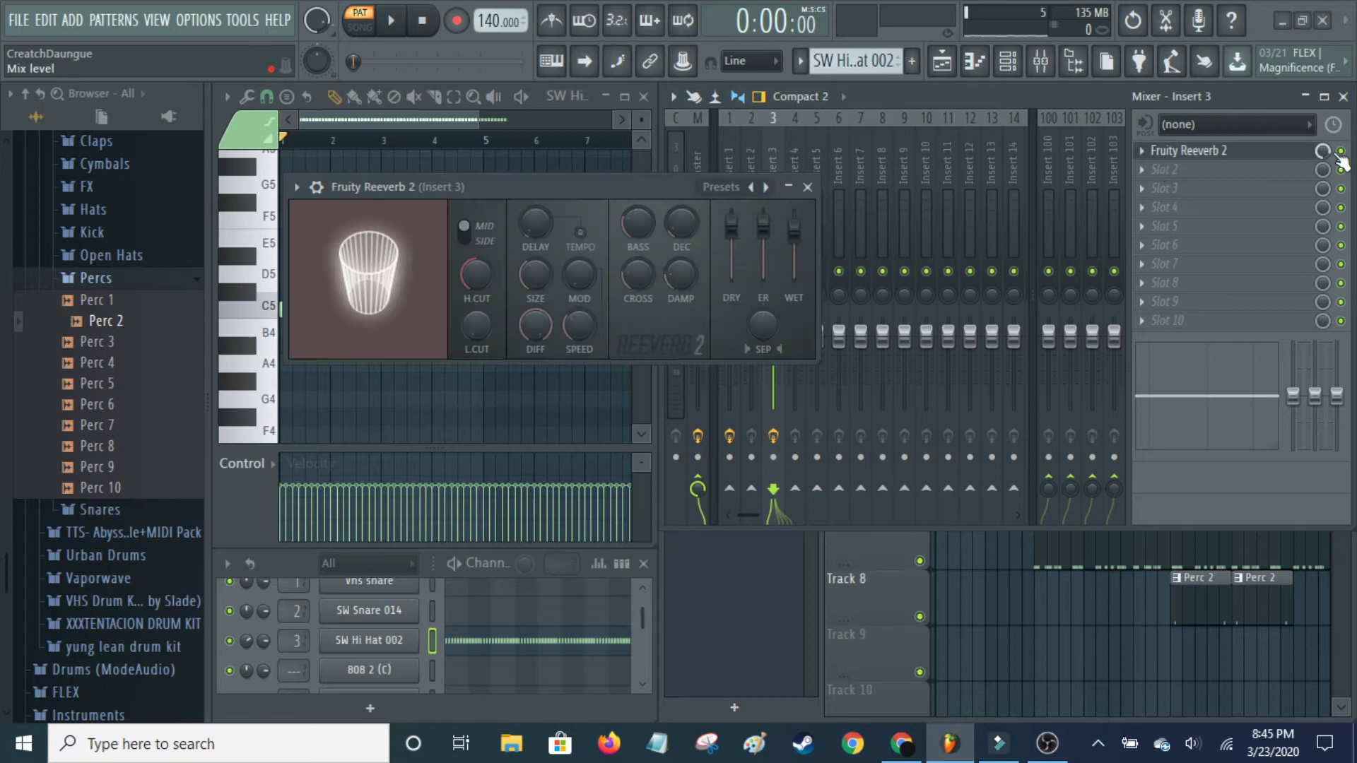
left_click(808, 188)
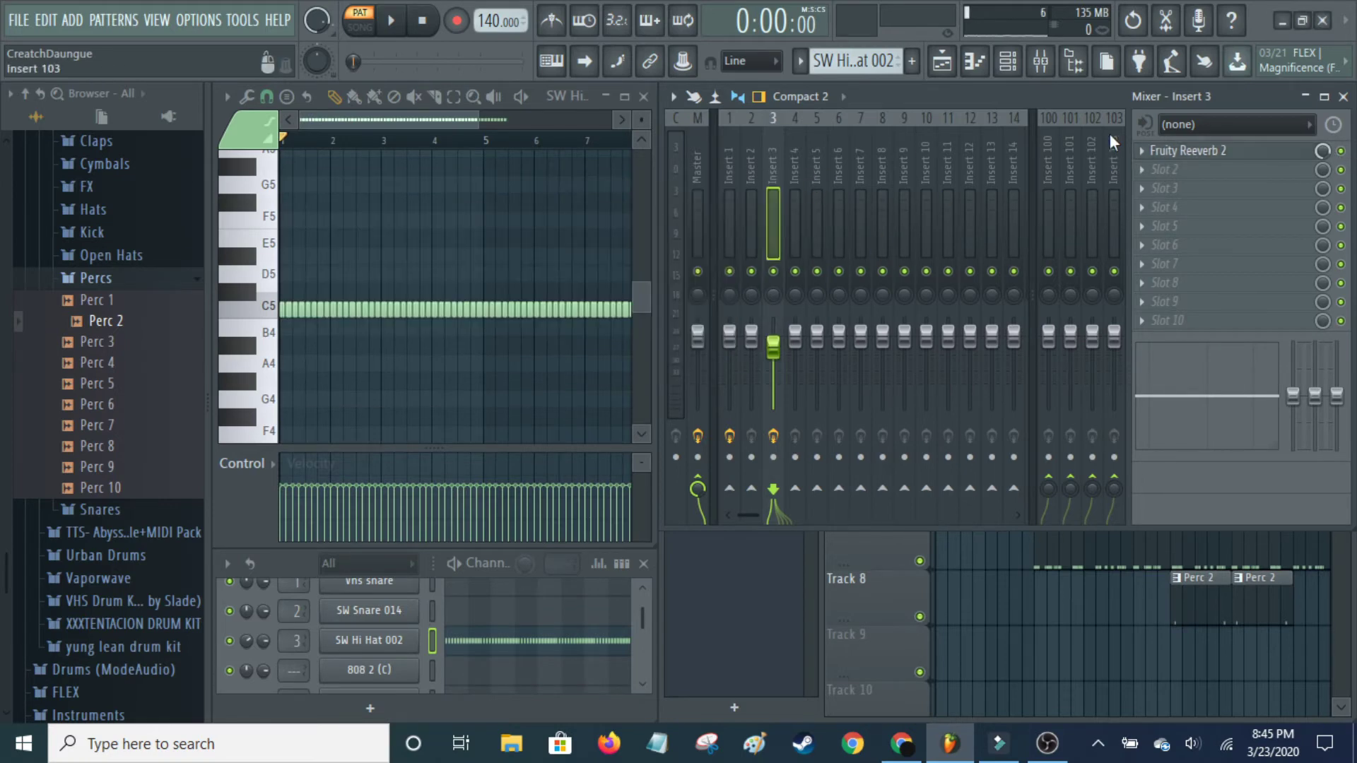
left_click(1306, 97)
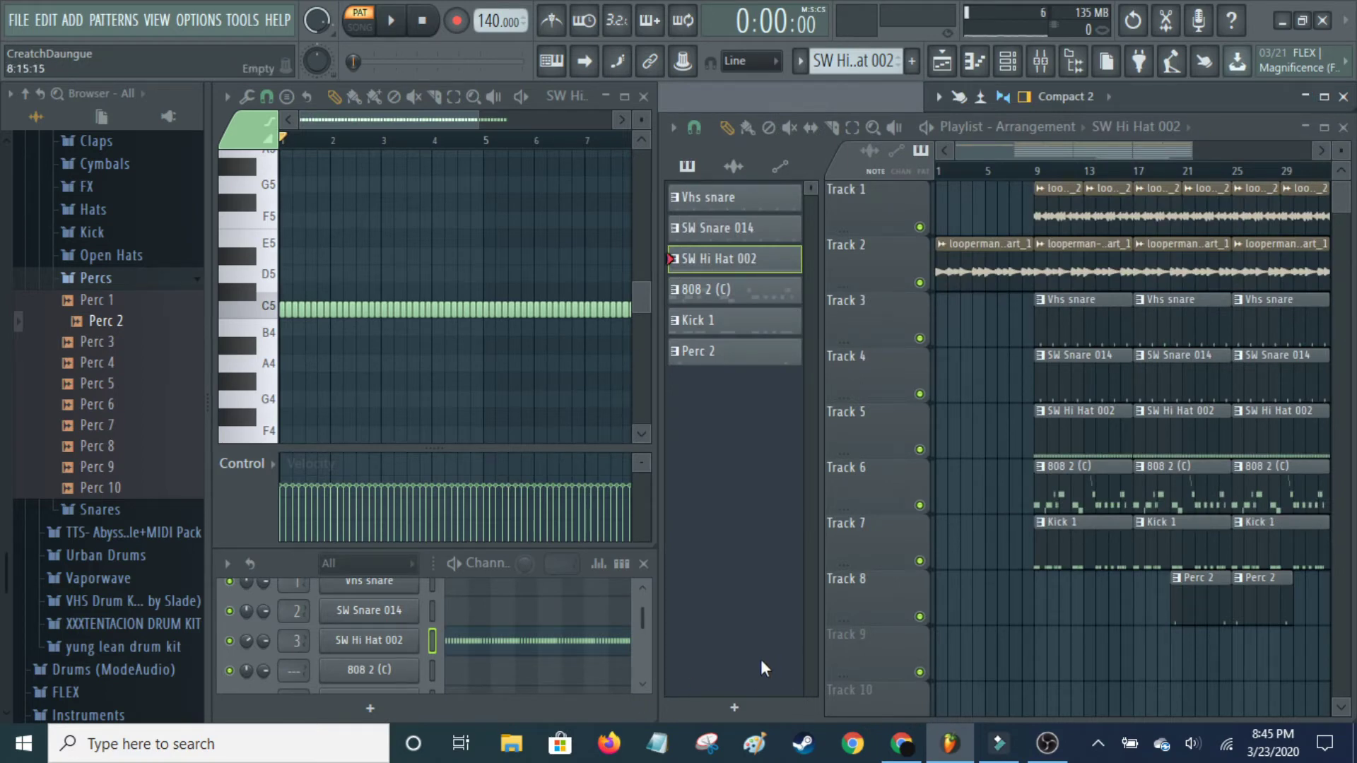
key("space")
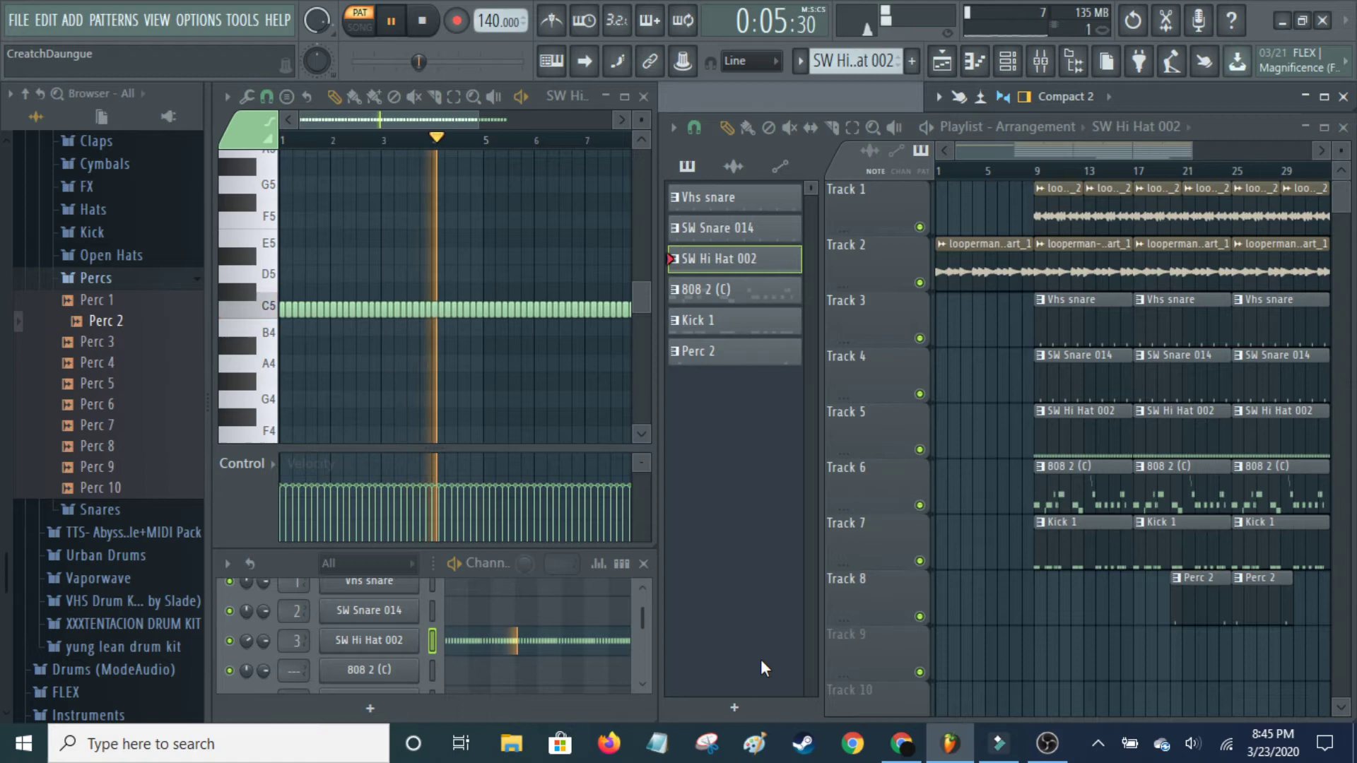
key("space")
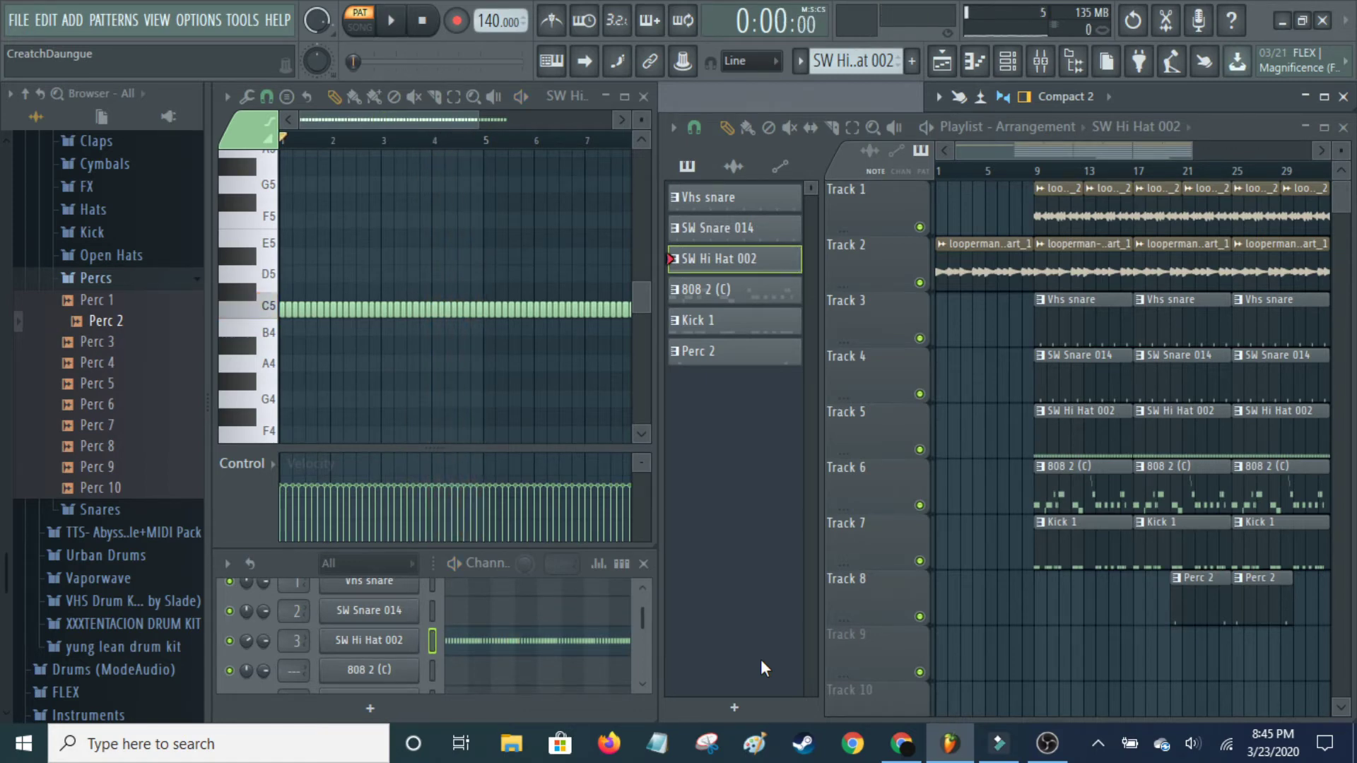
- Load the 808 2 (C) bassline into the piano roll, zoom out, and play it through
left_click(779, 290)
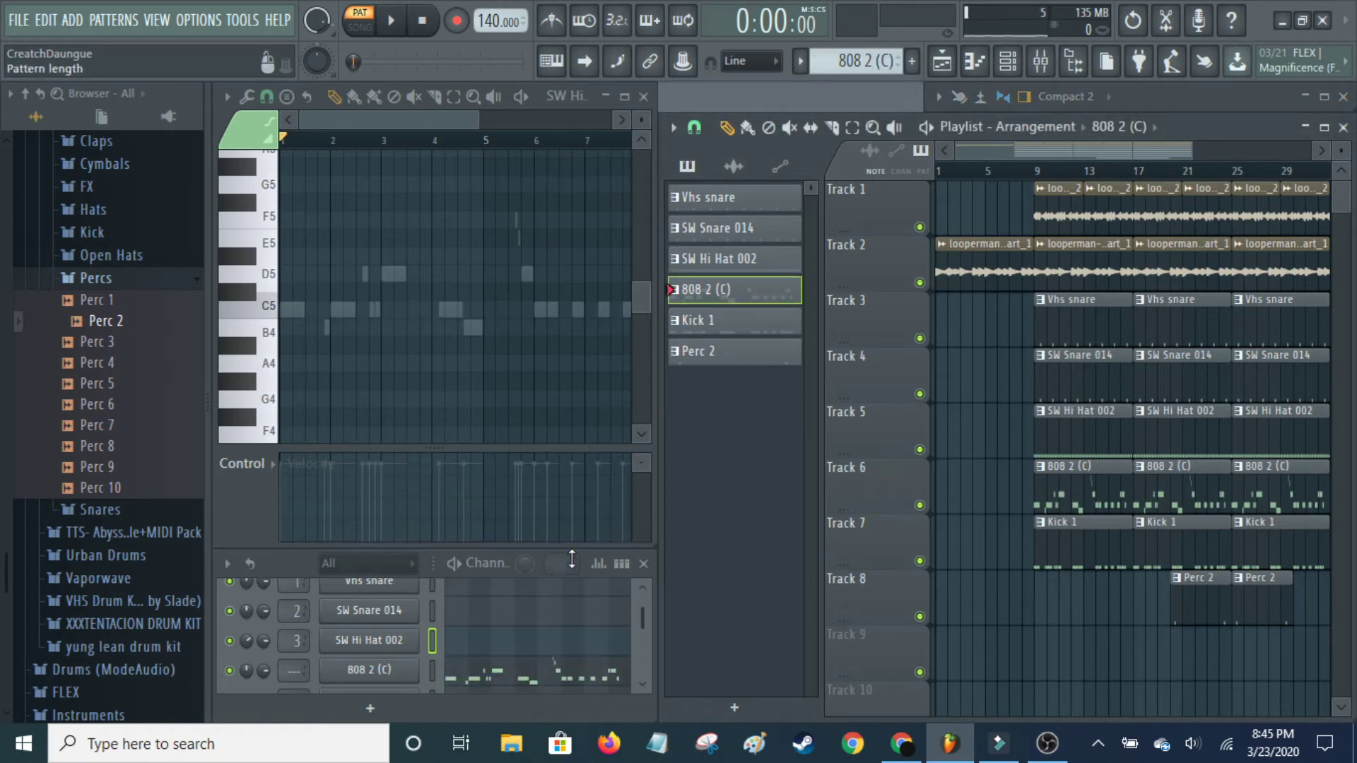
scroll(580, 608, "down", 2)
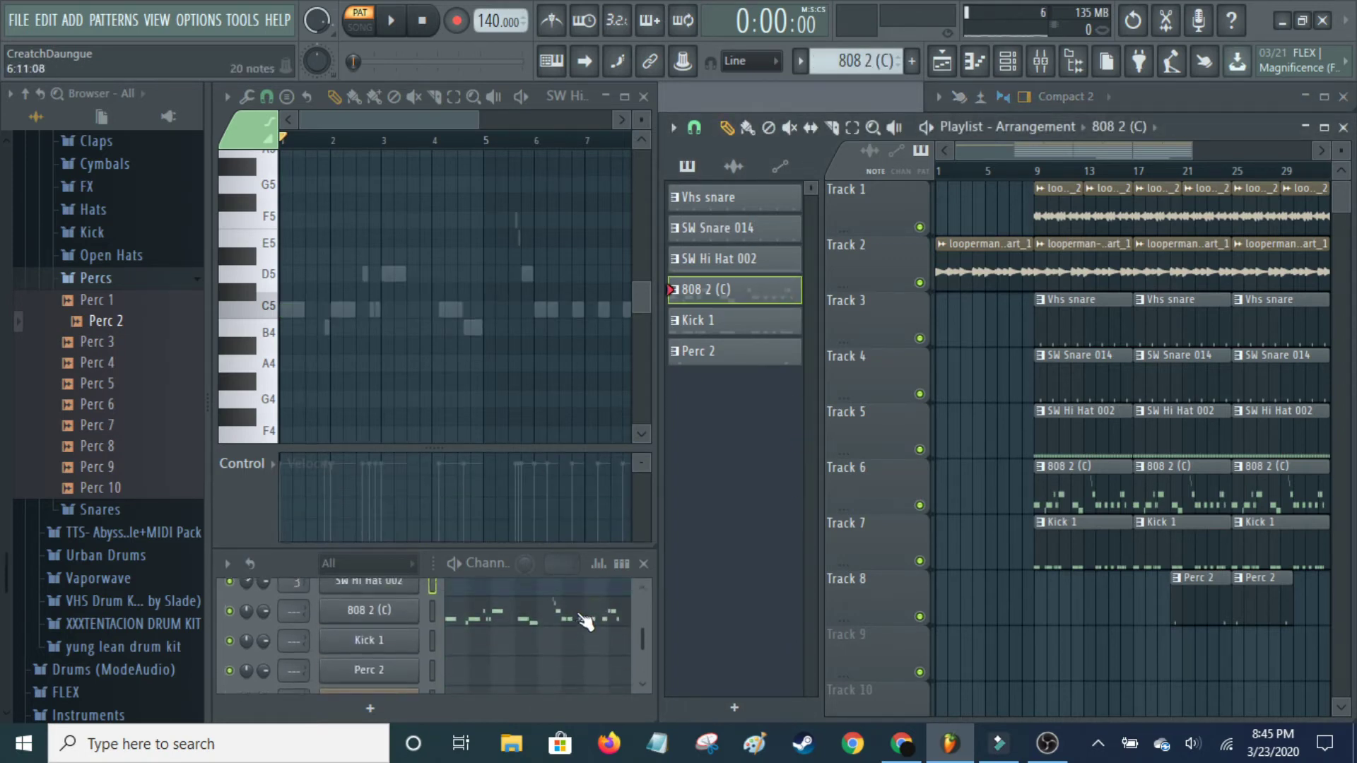
left_click(579, 617)
left_click_drag(468, 127, 541, 128)
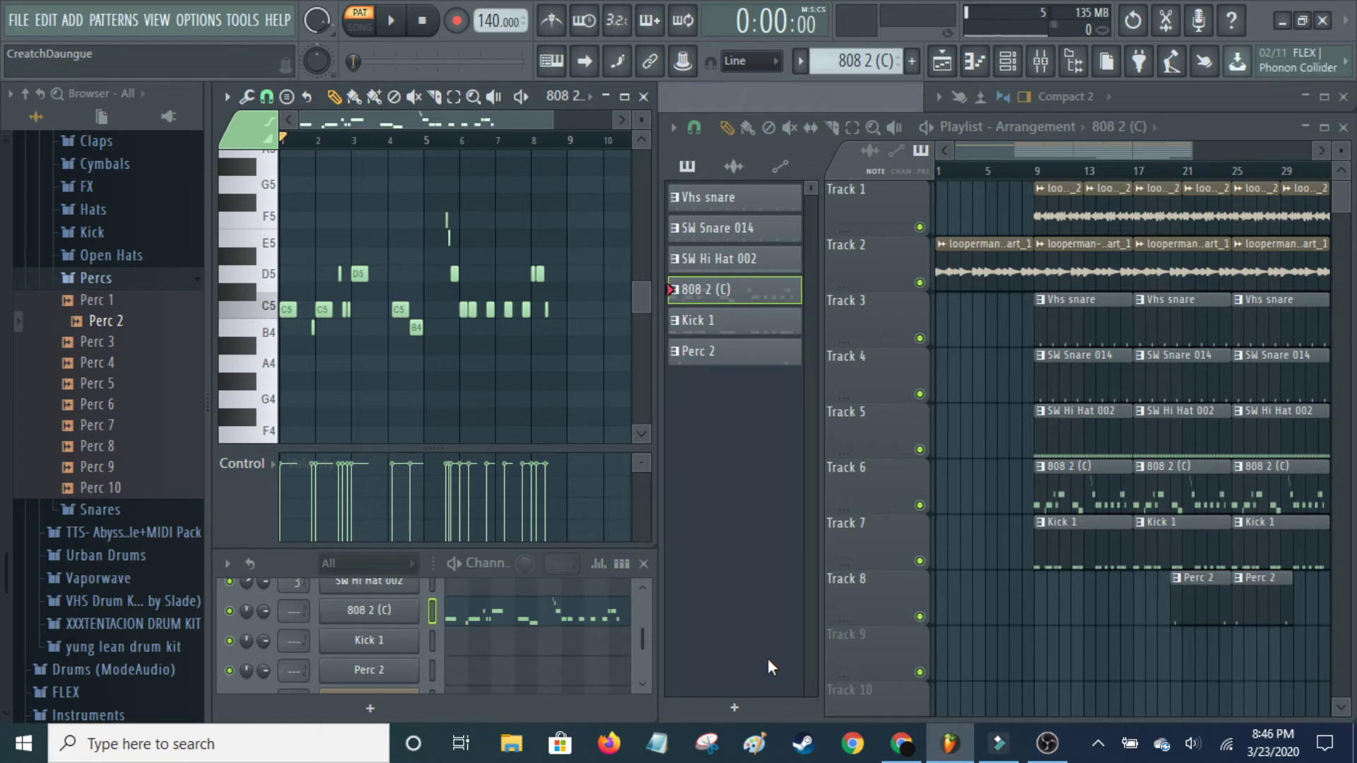
key("space")
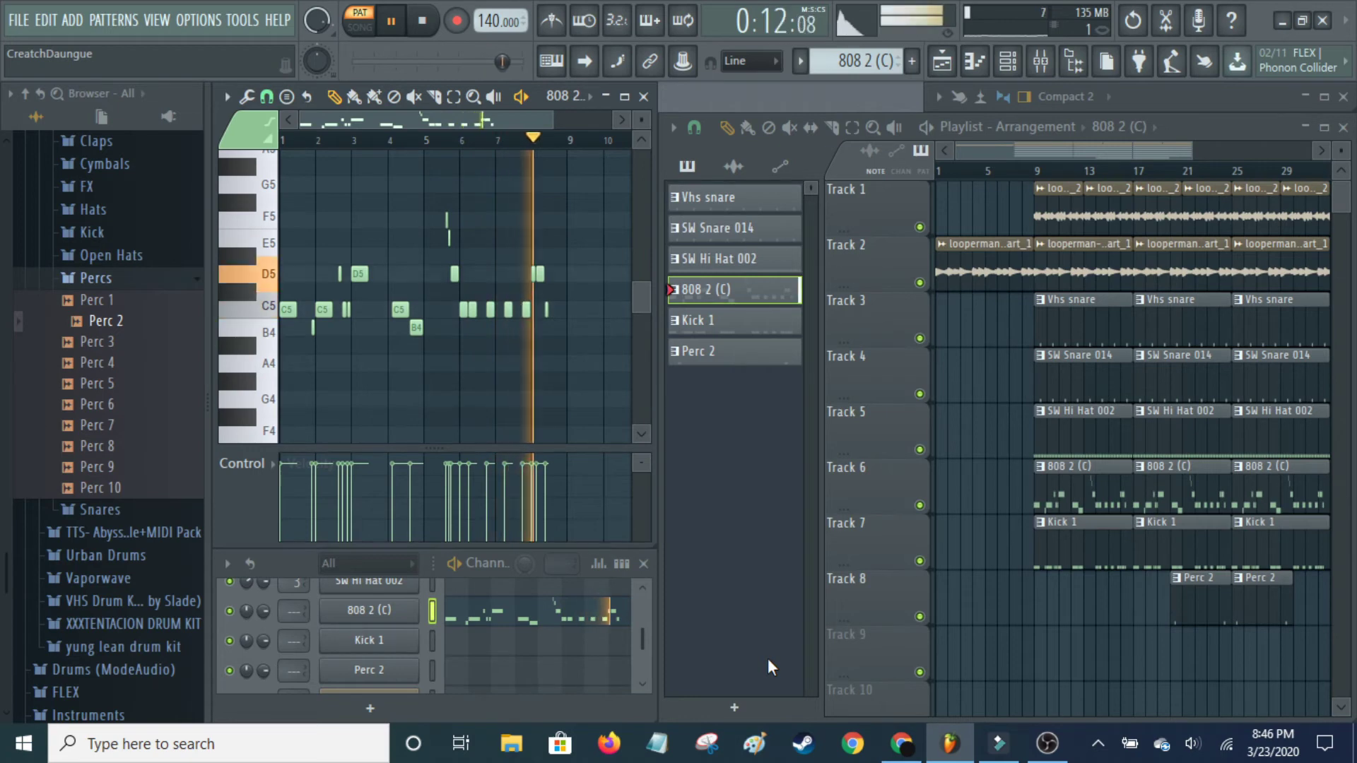
key("space")
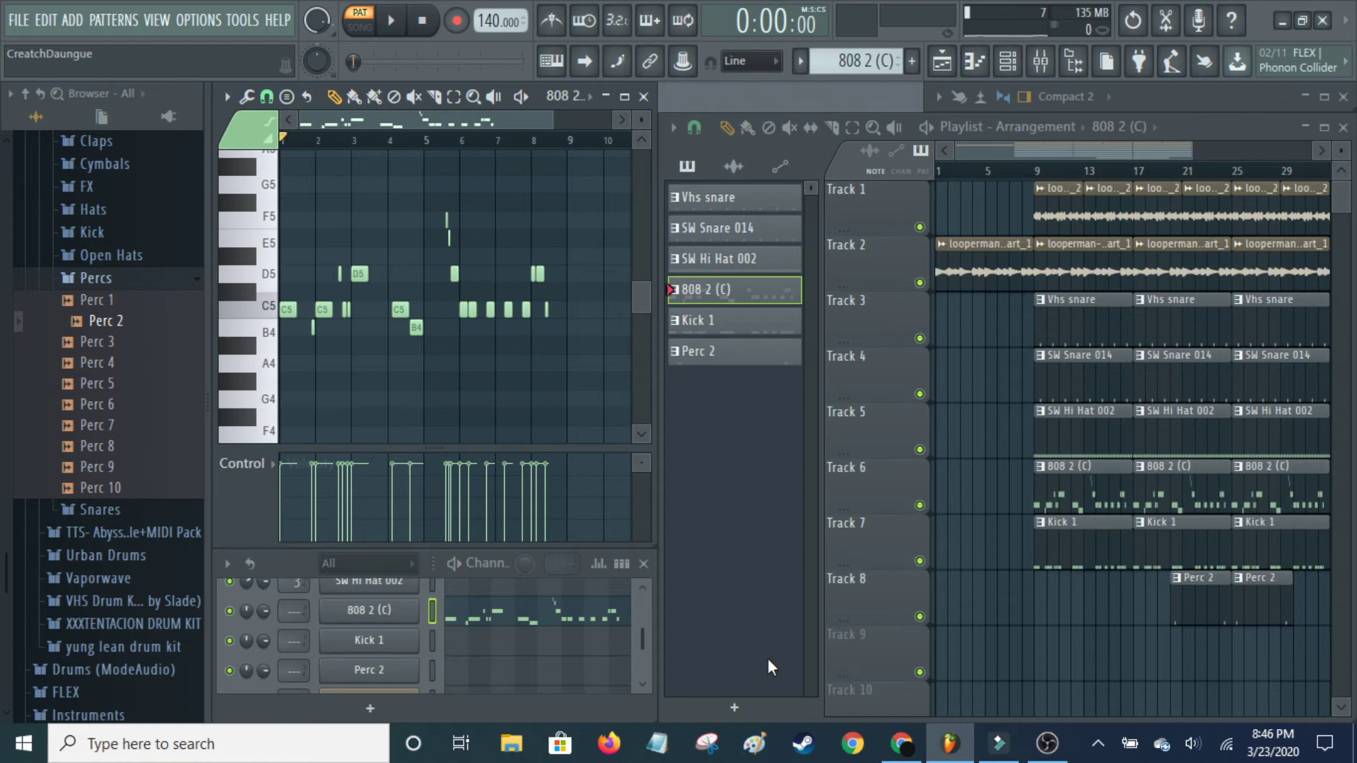
- Load the Kick 1 pattern's C5 notes into the piano roll and play it through
left_click(763, 335)
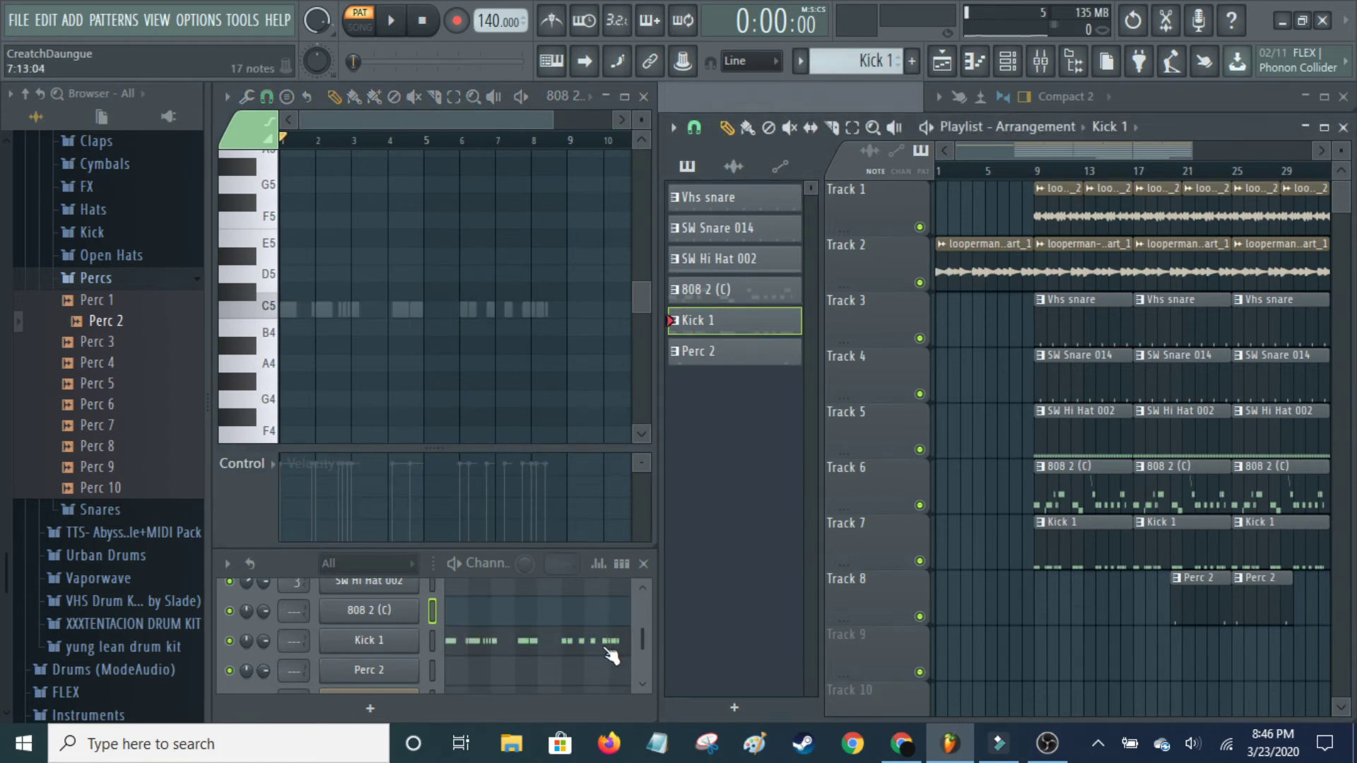
left_click(571, 636)
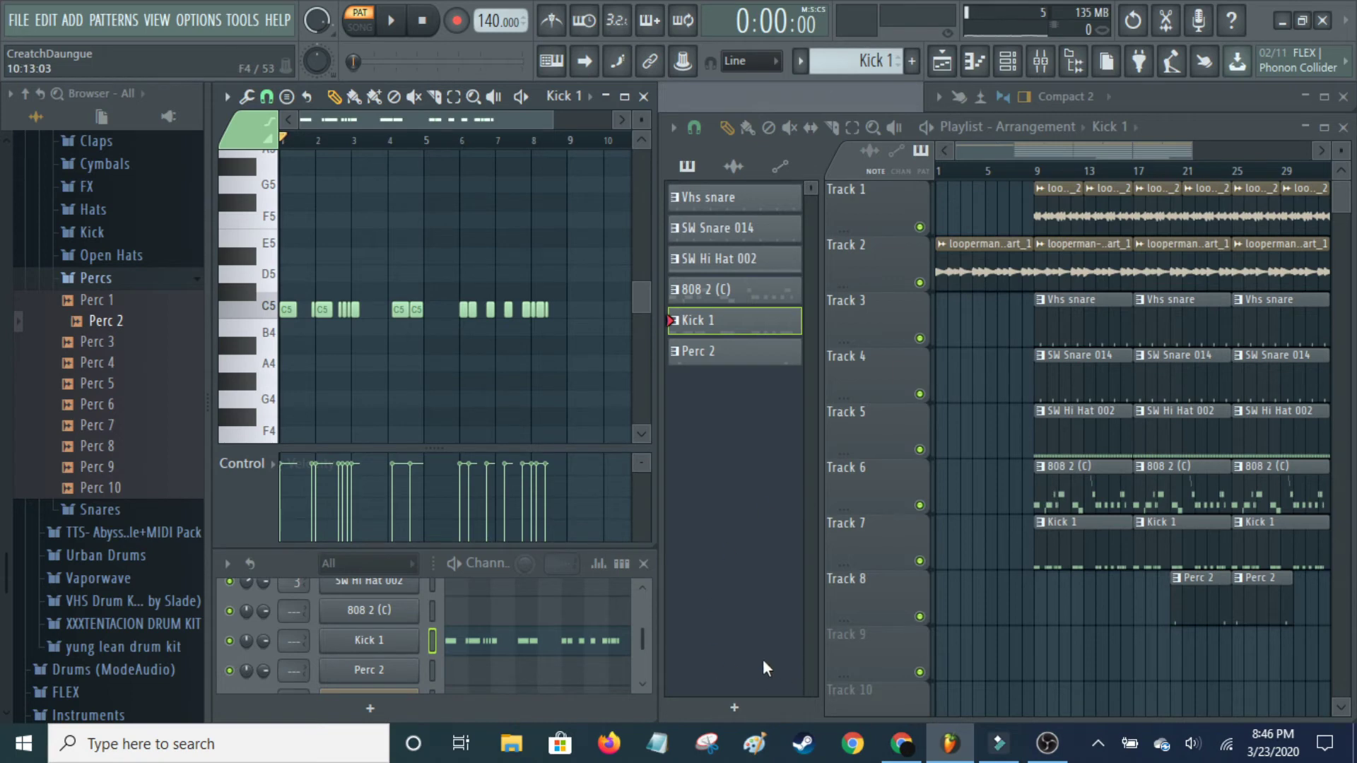
key("space")
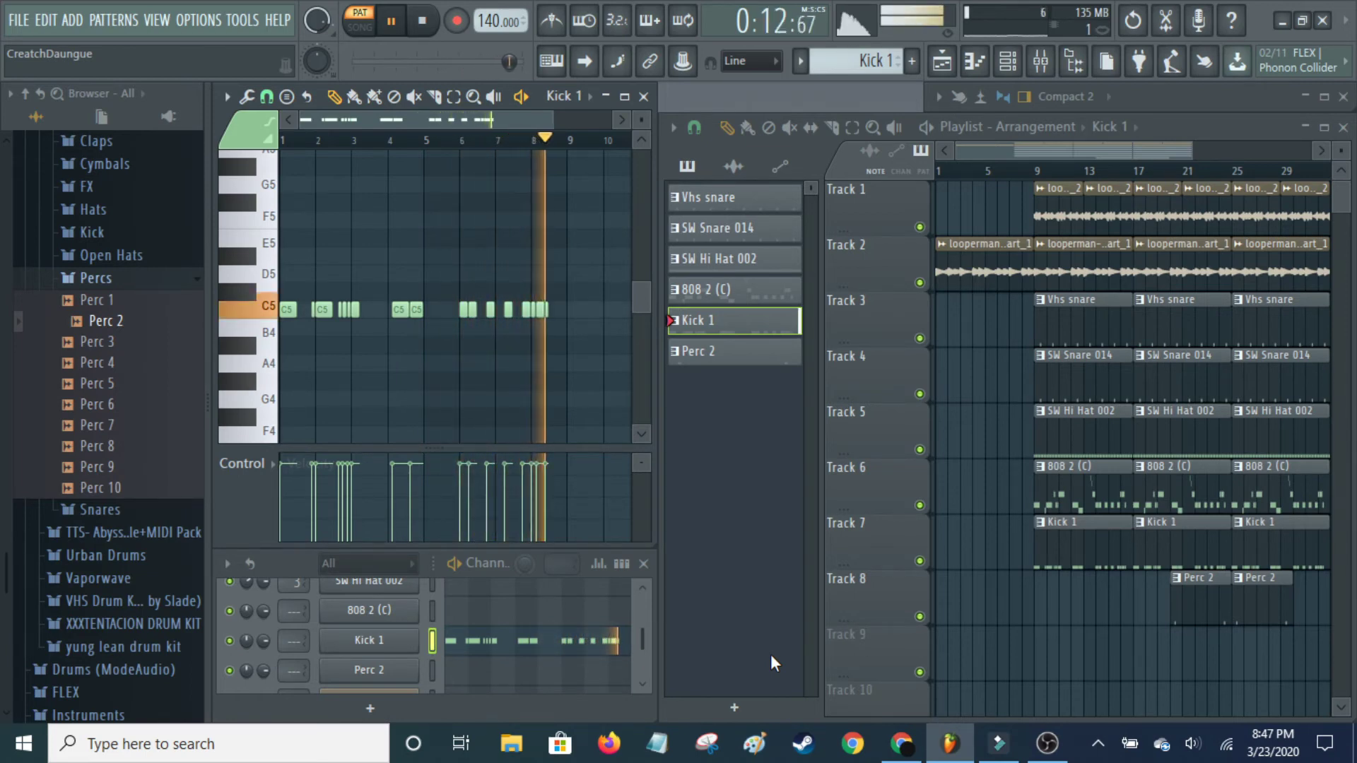
key("space")
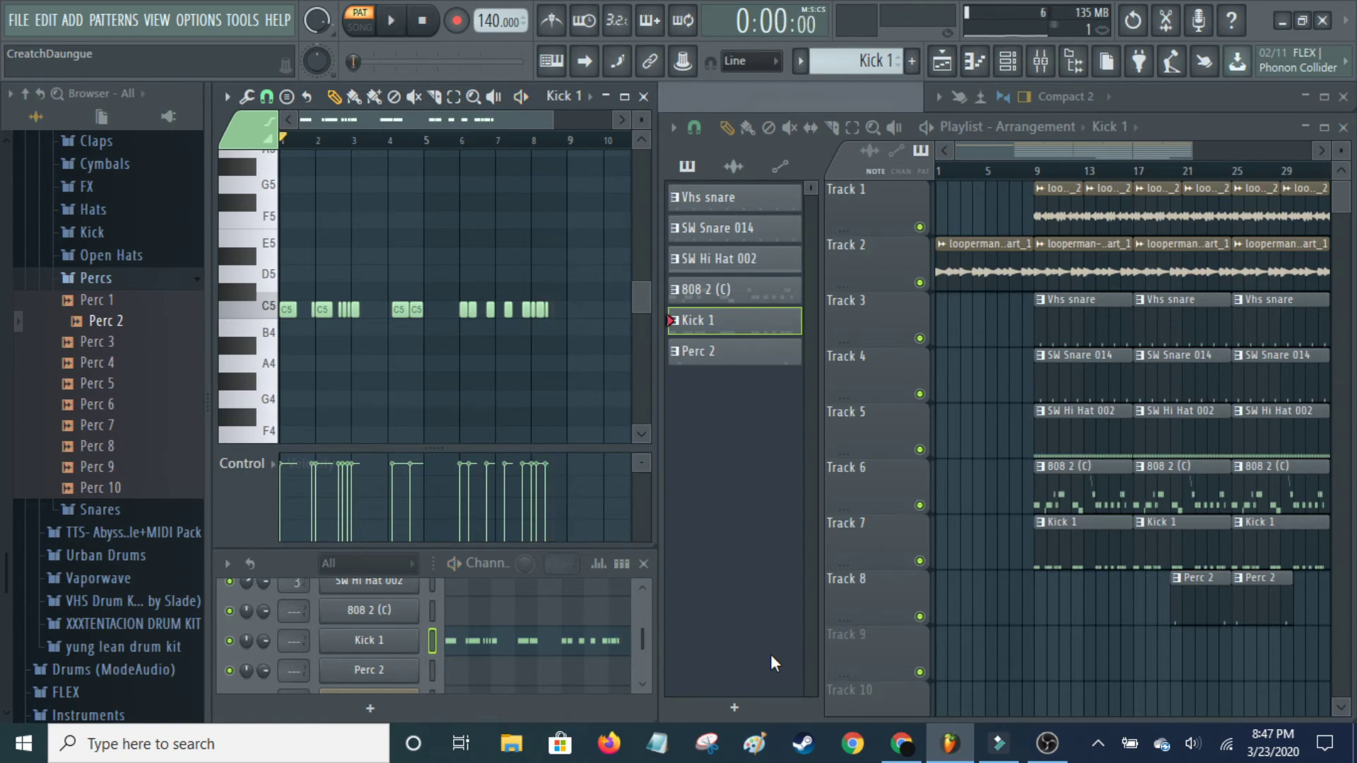
- Load the Perc 2 pattern's two C5 hits, review its sample settings, and zoom the Playlist
left_click(764, 356)
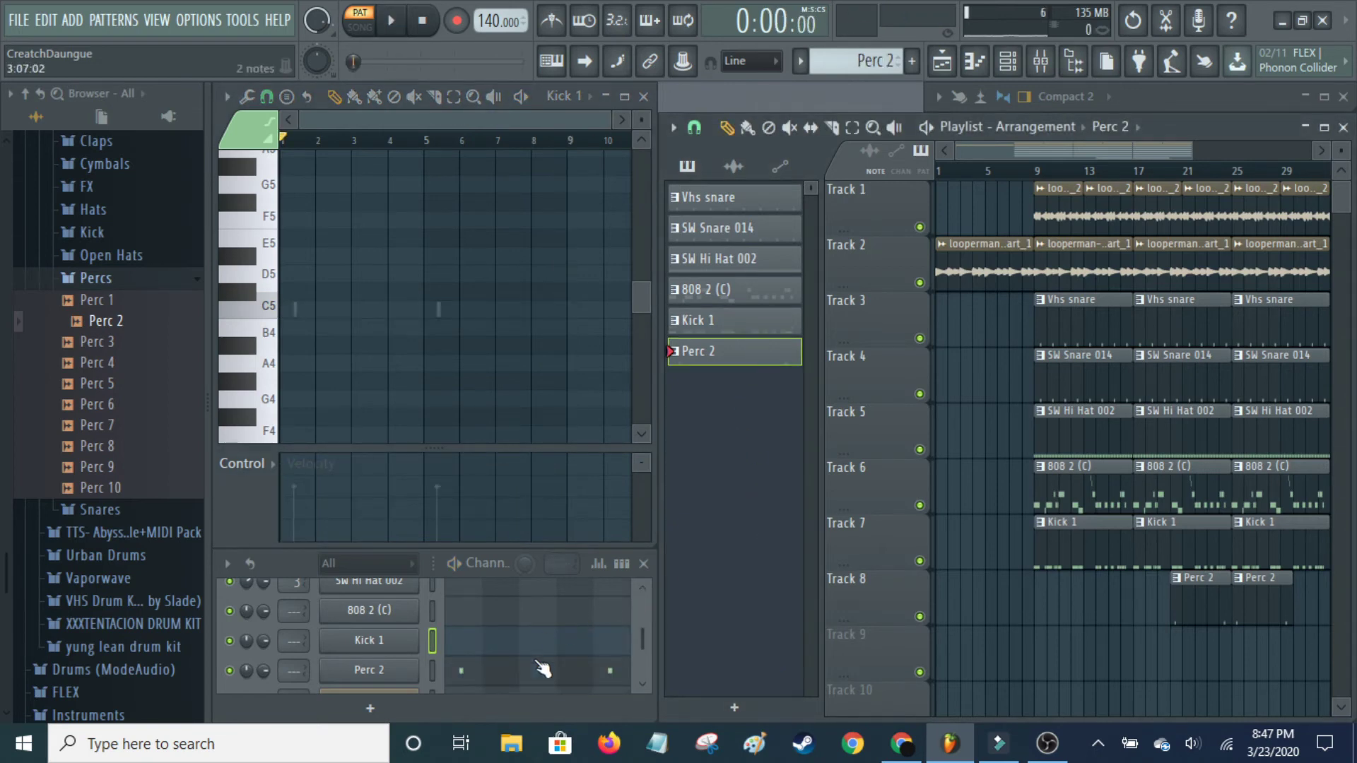
left_click(584, 677)
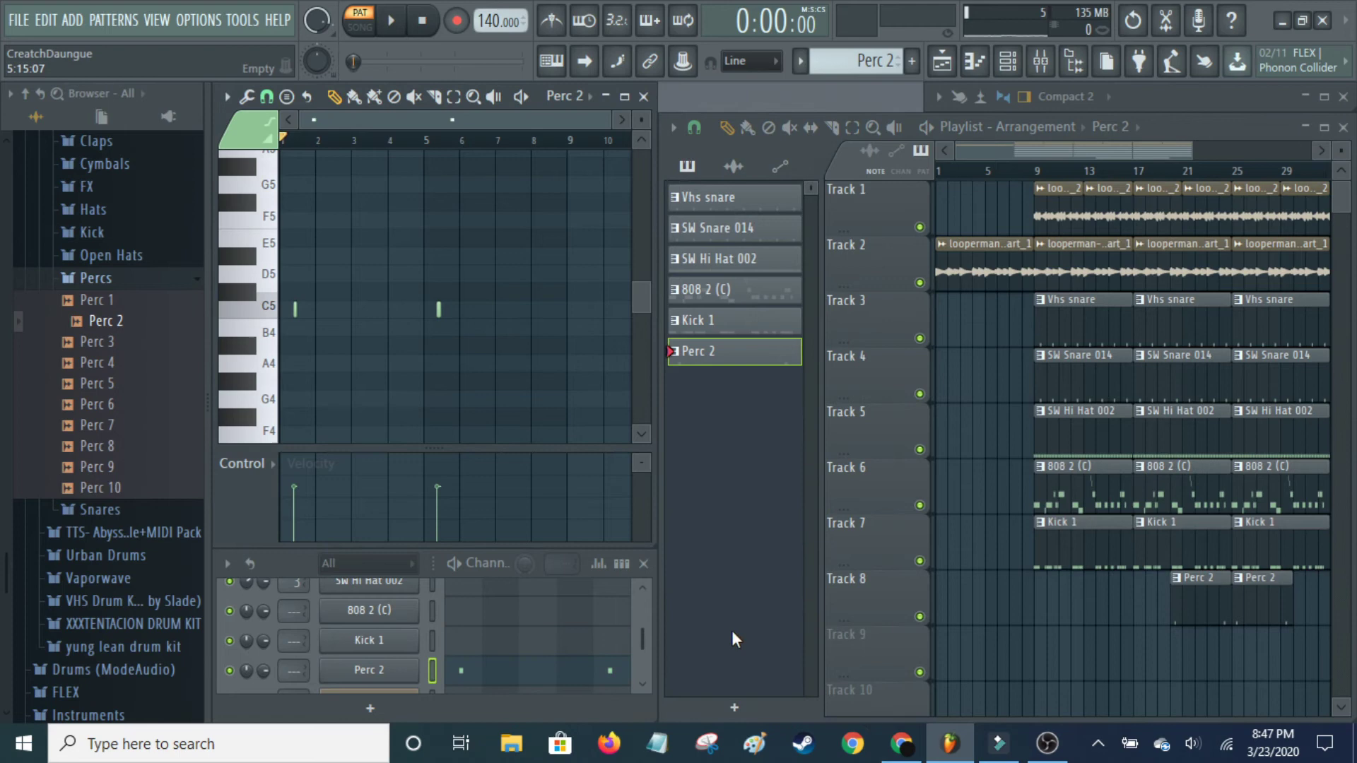
left_click(400, 680)
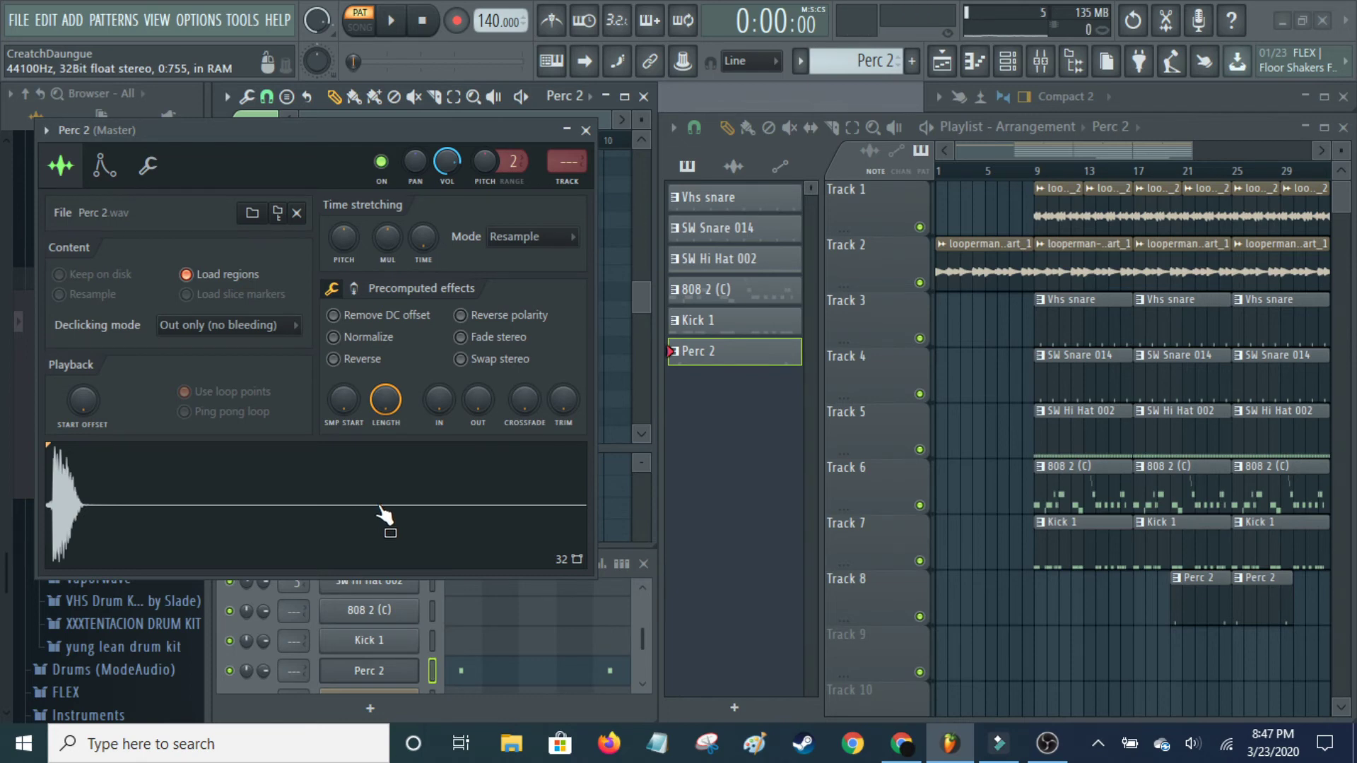
left_click(586, 130)
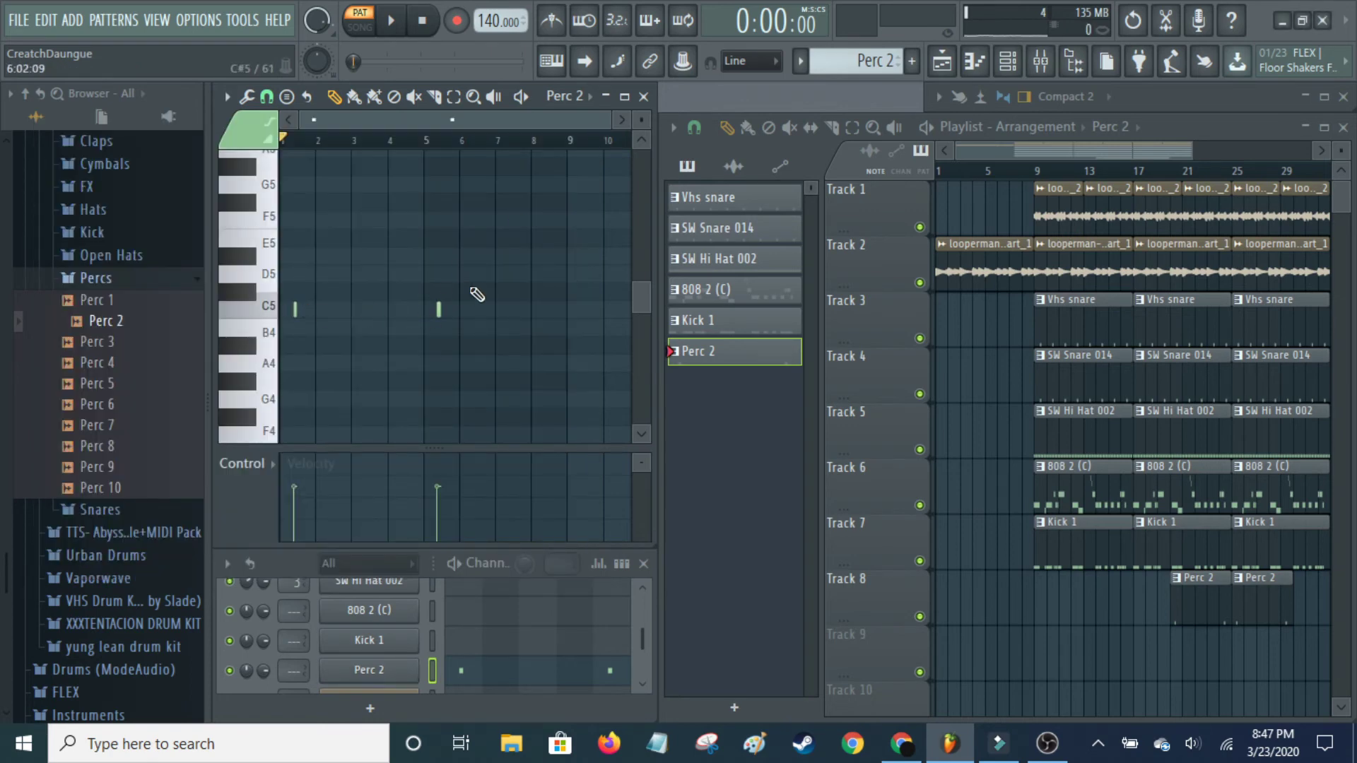
scroll(993, 175, "down", 5)
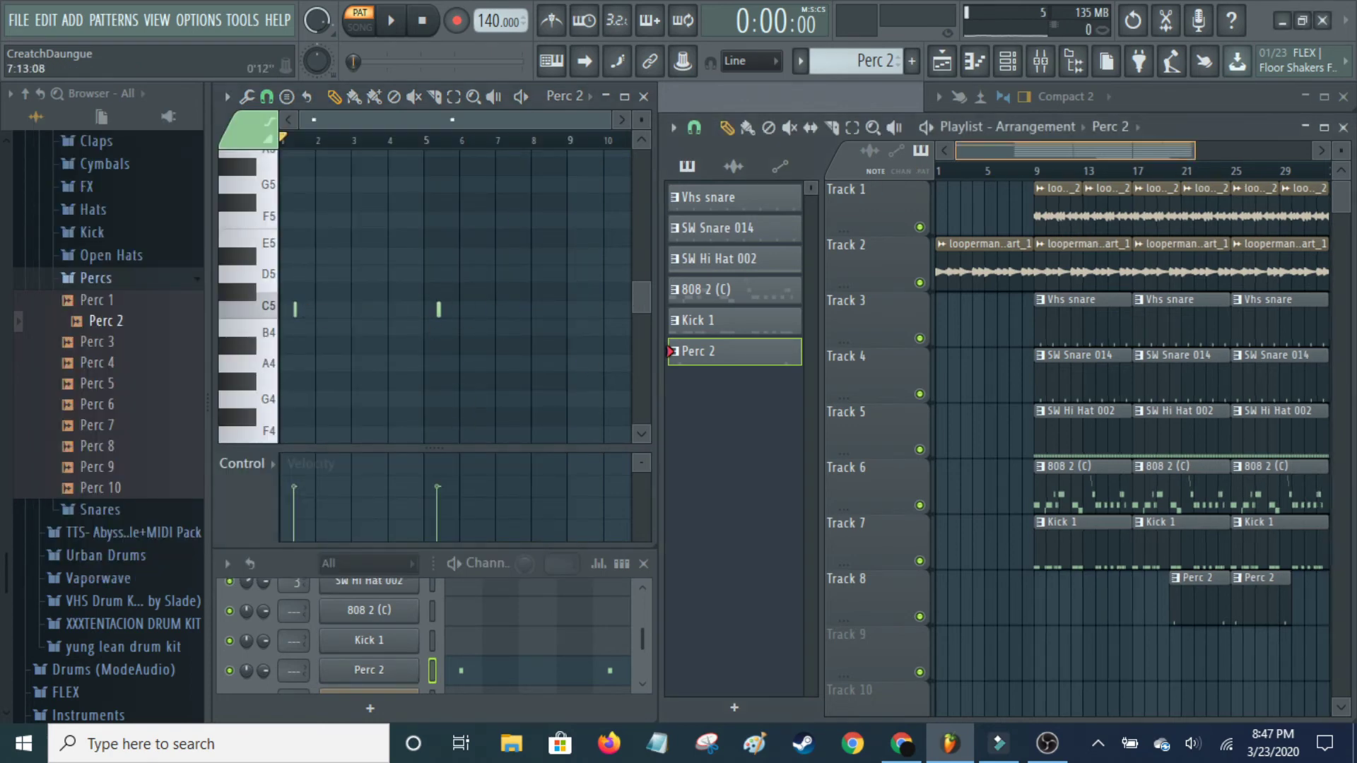
scroll(1042, 151, "down", 1)
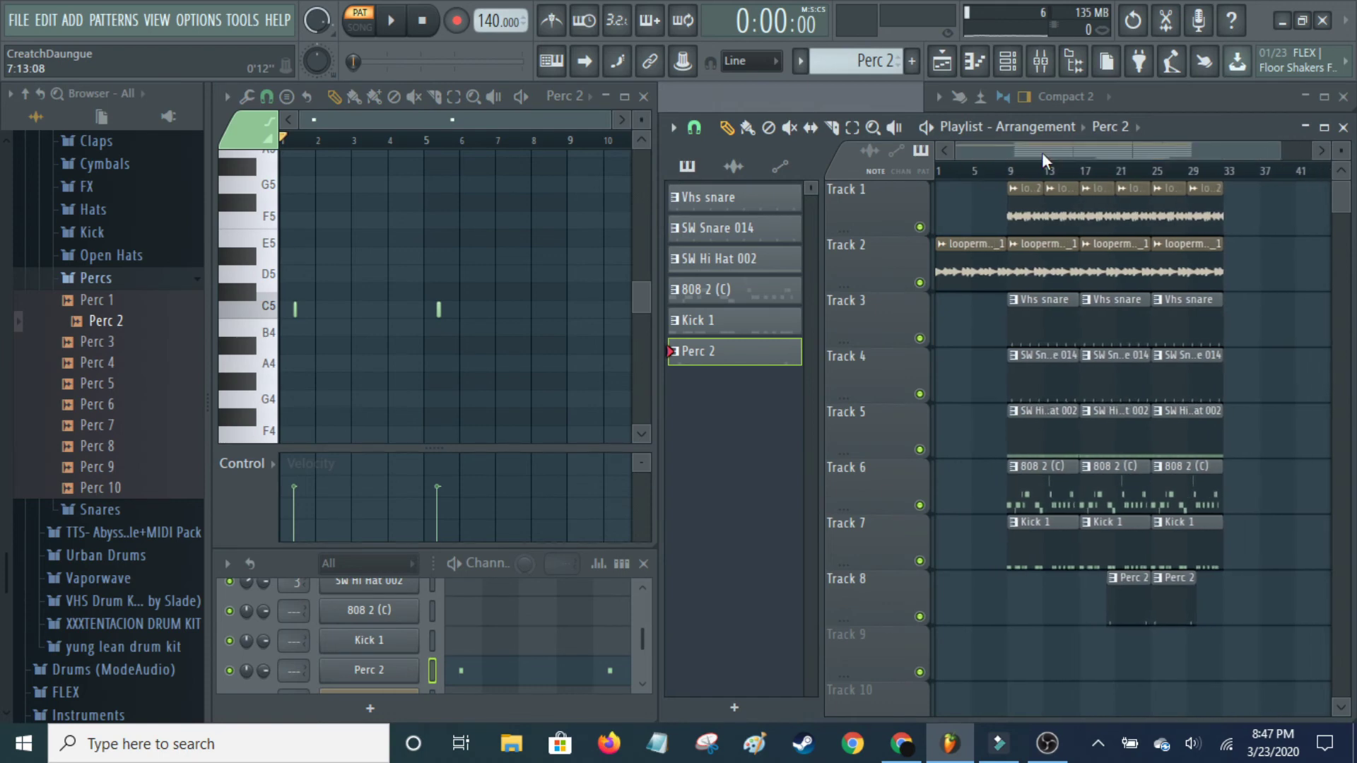